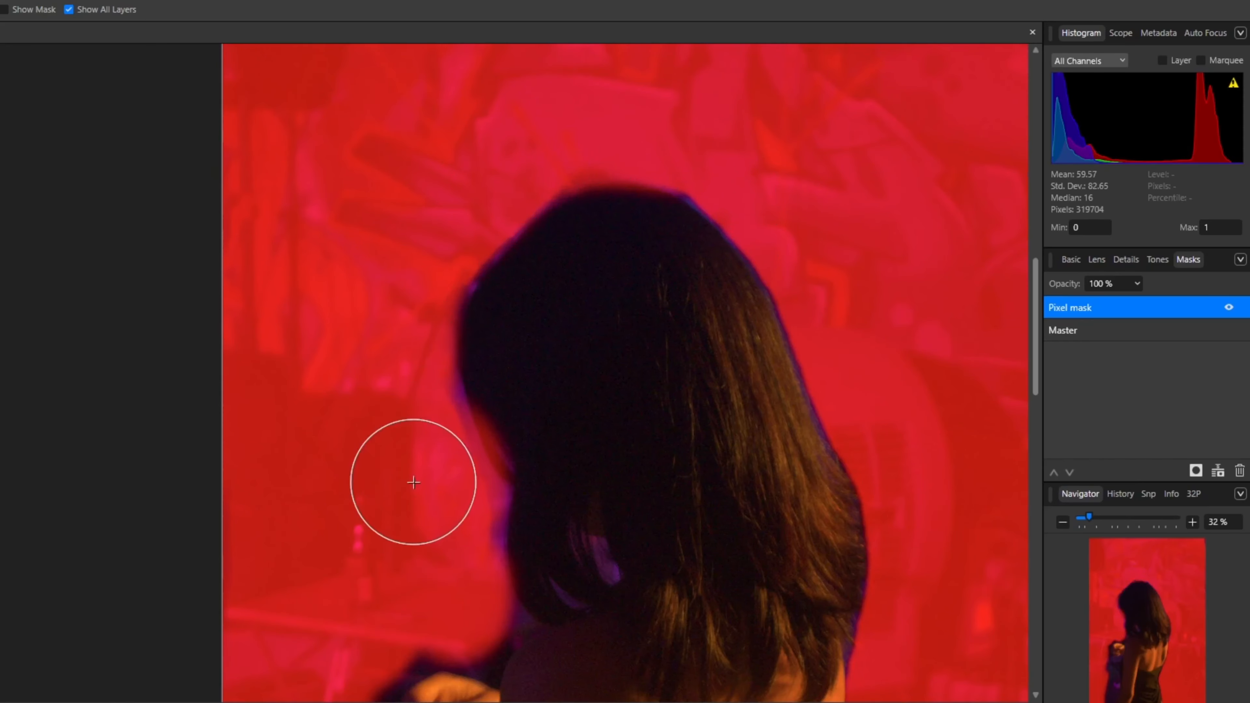
# Paint the pixel mask over the background in front of the woman, along her arm and around her hand.
pyautogui.scroll(-5, 533, 323)
pyautogui.moveTo(364, 404)
pyautogui.mouseDown()
pyautogui.moveTo(368, 489)
pyautogui.moveTo(389, 432)
pyautogui.moveTo(316, 608)
pyautogui.mouseUp()
pyautogui.scroll(-3, 394, 316)
pyautogui.moveTo(393, 315)
pyautogui.mouseDown()
pyautogui.moveTo(376, 503)
pyautogui.moveTo(400, 463)
pyautogui.moveTo(373, 580)
pyautogui.moveTo(376, 526)
pyautogui.moveTo(451, 365)
pyautogui.moveTo(374, 525)
pyautogui.moveTo(429, 301)
pyautogui.moveTo(411, 197)
pyautogui.mouseUp()
pyautogui.scroll(3, 393, 246)
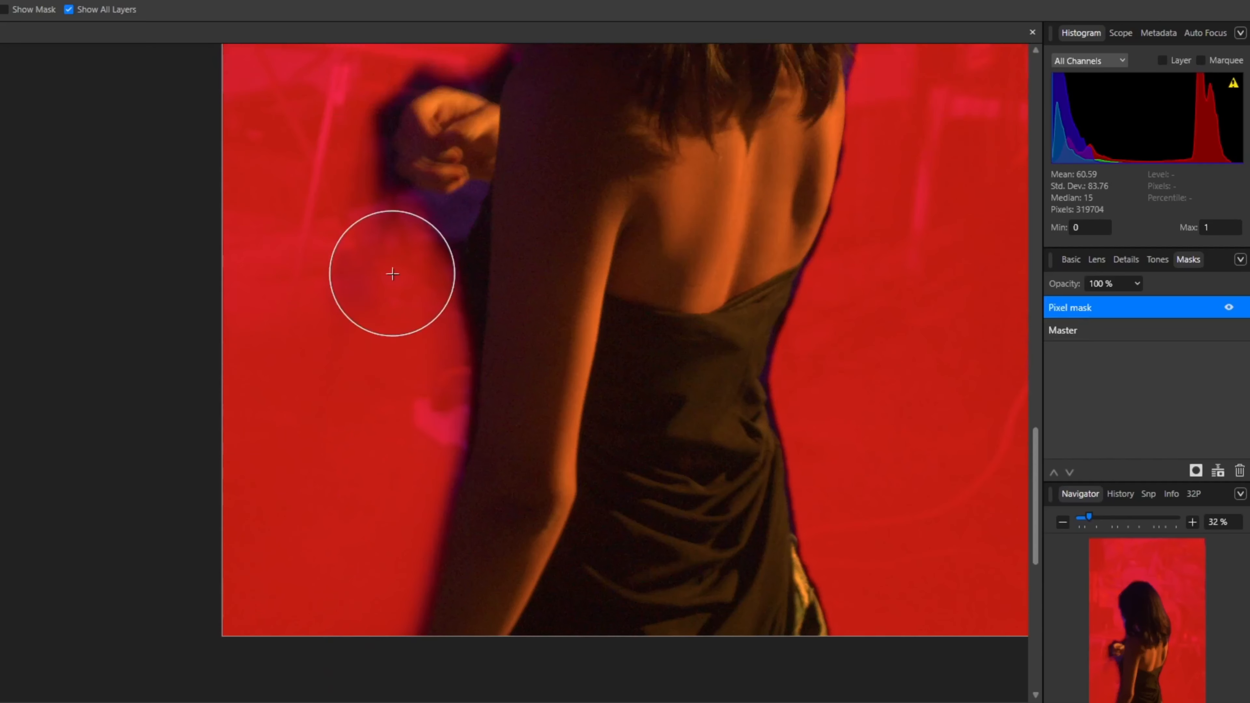
pyautogui.scroll(3, 384, 334)
pyautogui.scroll(3, 325, 197)
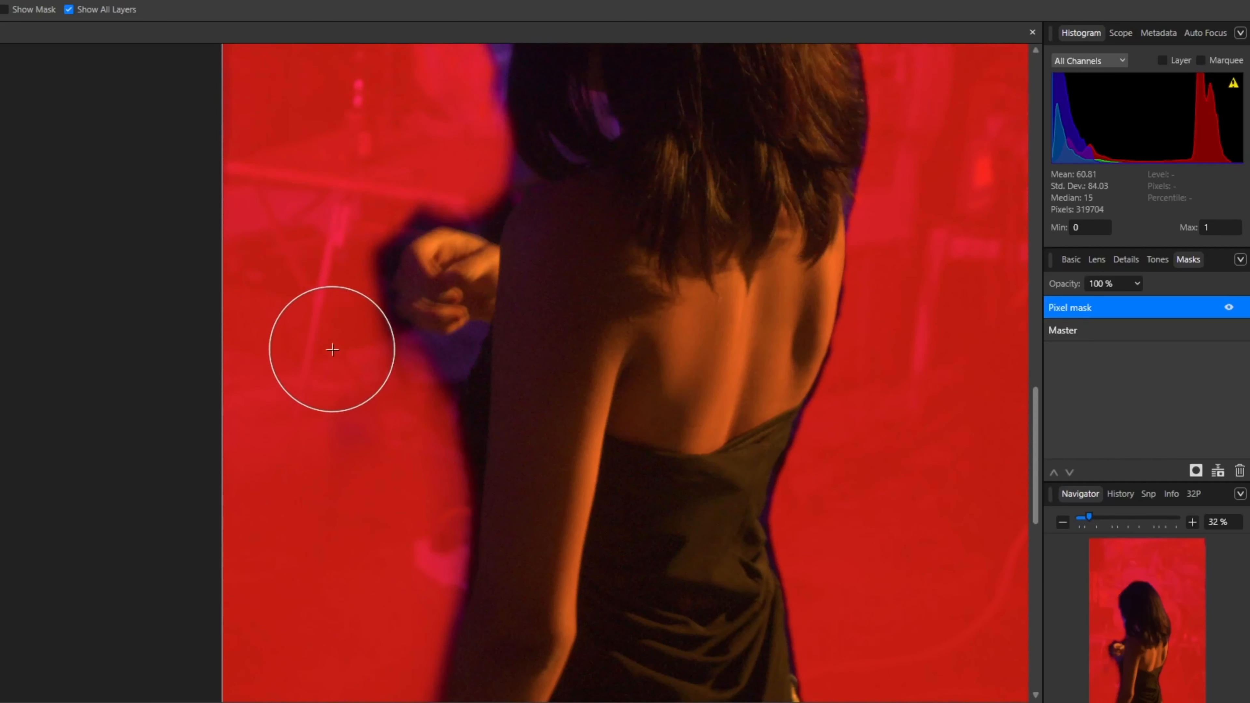
pyautogui.moveTo(332, 349)
pyautogui.mouseDown()
pyautogui.moveTo(354, 215)
pyautogui.moveTo(335, 311)
pyautogui.moveTo(385, 366)
pyautogui.moveTo(351, 338)
pyautogui.moveTo(366, 209)
pyautogui.moveTo(360, 295)
pyautogui.moveTo(391, 182)
pyautogui.moveTo(376, 208)
pyautogui.mouseUp()
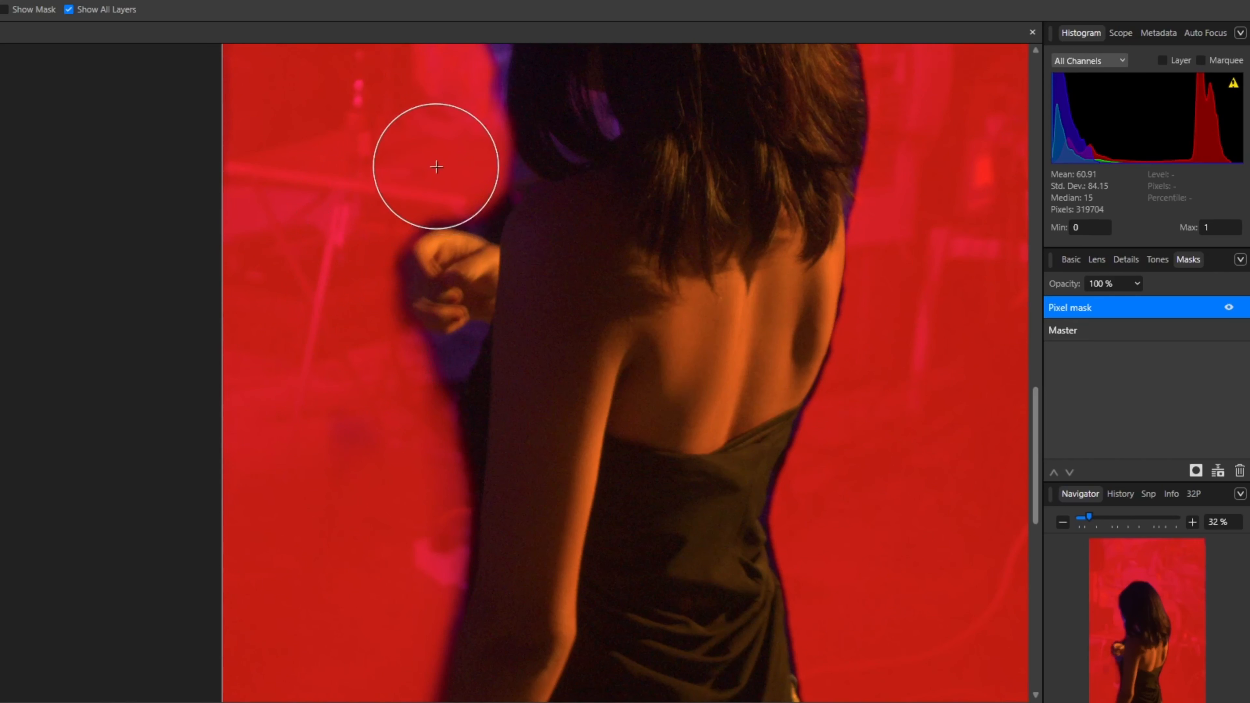
# Paint the pixel mask into the background between the top of the hand and the upper arm.
pyautogui.scroll(4, 434, 173)
pyautogui.moveTo(480, 290); pyautogui.dragTo(494, 300)
pyautogui.moveTo(392, 295)
pyautogui.mouseDown()
pyautogui.moveTo(449, 293)
pyautogui.moveTo(376, 338)
pyautogui.moveTo(456, 361)
pyautogui.mouseUp()
# Zoom in on the hand and erase the mask from it with a 273.5 px eraser brush.
pyautogui.press('z')
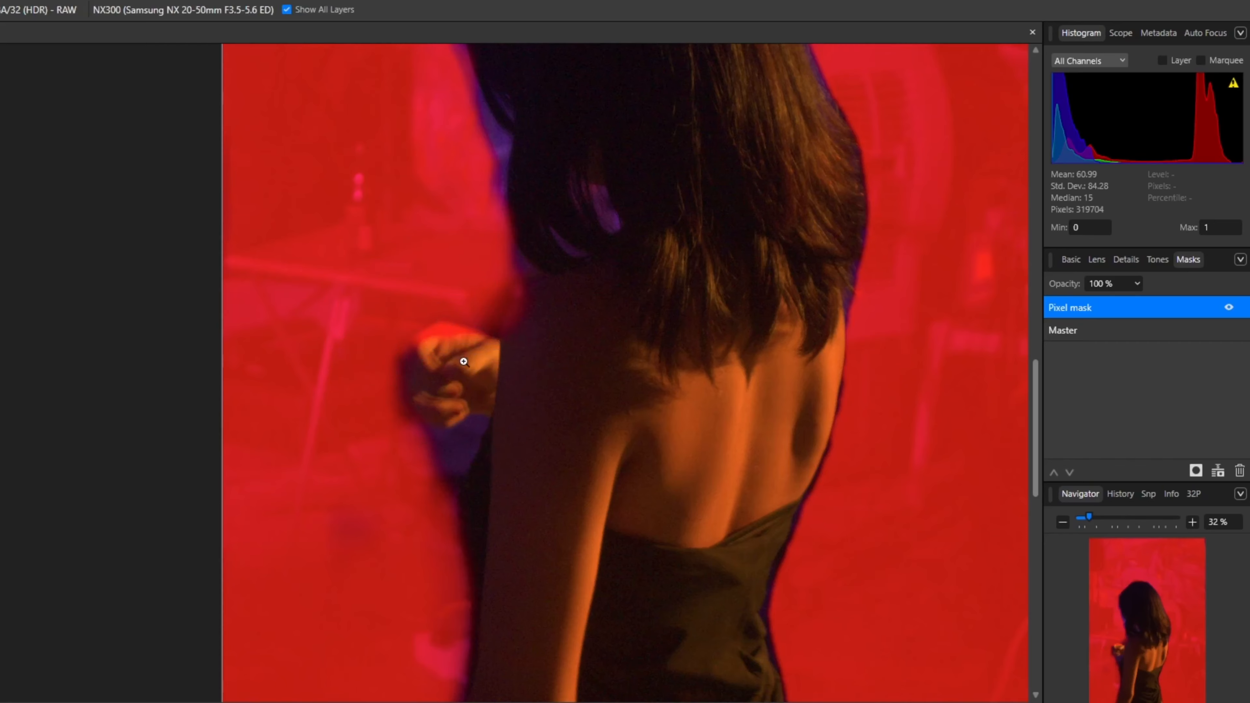
pyautogui.click(461, 365)
pyautogui.press('b')
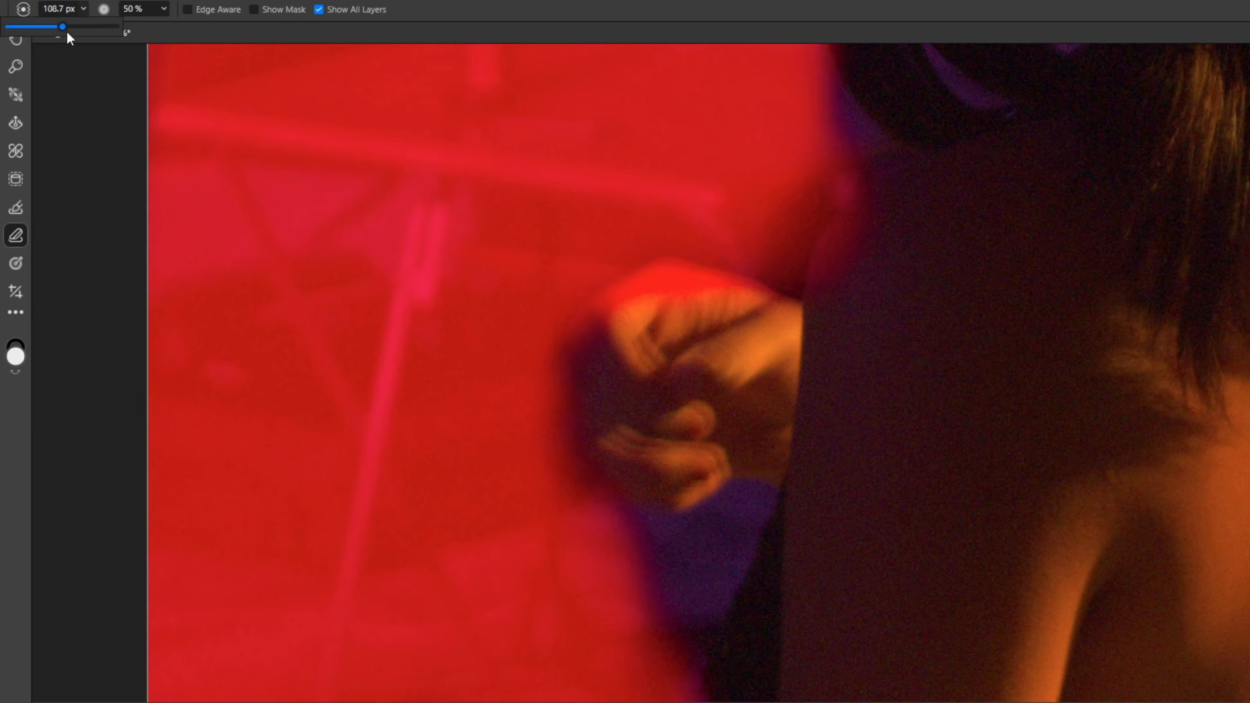
pyautogui.click(651, 307)
pyautogui.hotkey('ctrl', 'z')
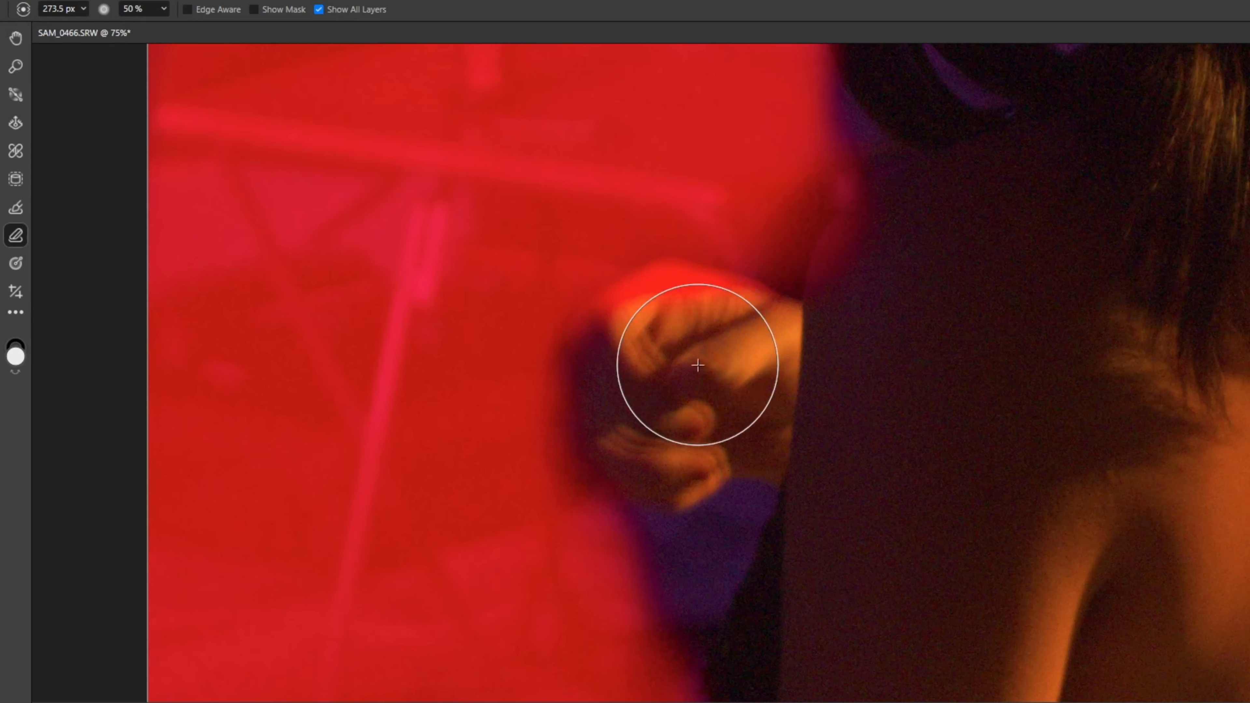
pyautogui.click(655, 345)
pyautogui.moveTo(655, 345)
pyautogui.mouseDown()
pyautogui.moveTo(673, 316)
pyautogui.moveTo(741, 353)
pyautogui.moveTo(647, 378)
pyautogui.moveTo(639, 413)
pyautogui.moveTo(677, 433)
pyautogui.moveTo(722, 364)
pyautogui.mouseUp()
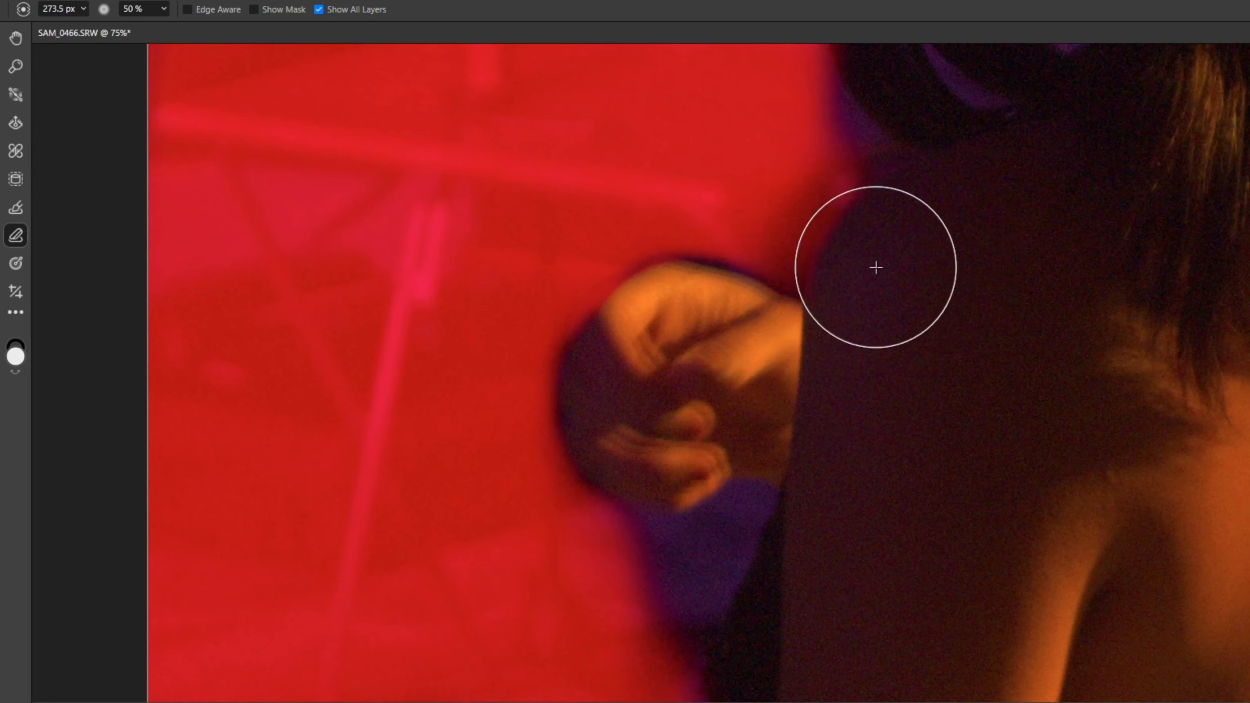
# Paint the mask with a 500 px brush around the outer edge of the hand and down the background beside the arm.
pyautogui.press('b')
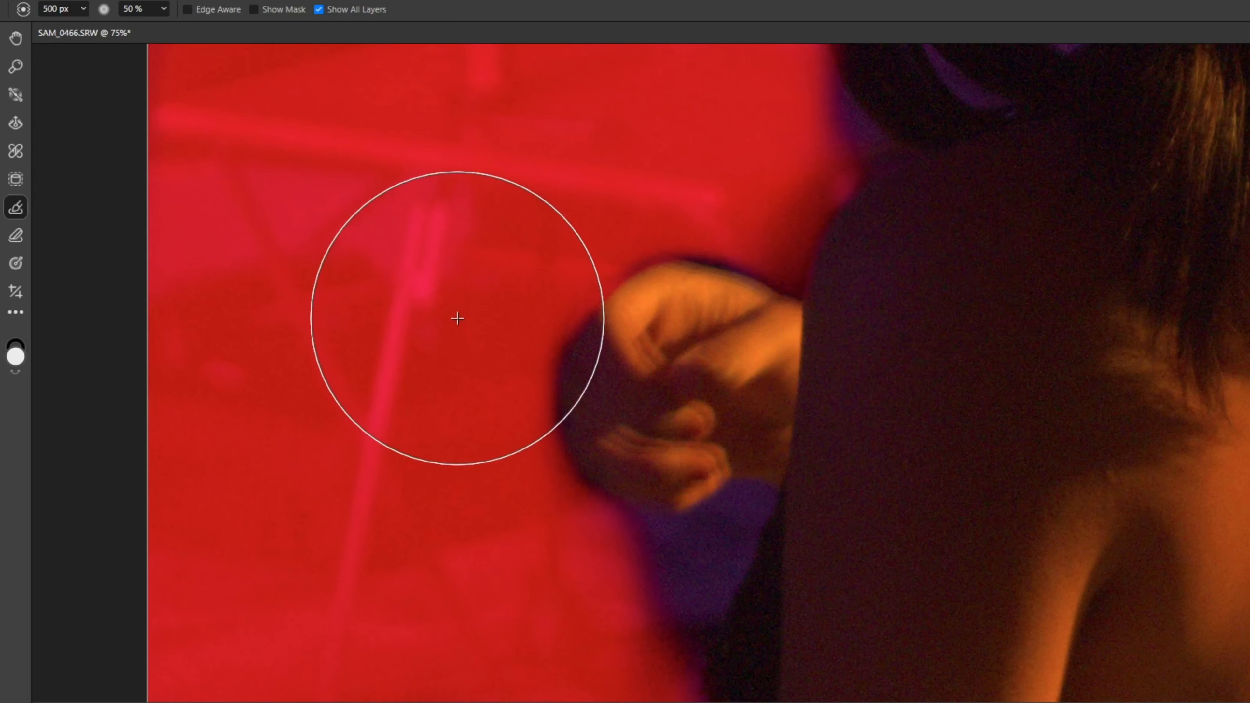
pyautogui.moveTo(449, 371); pyautogui.dragTo(472, 341)
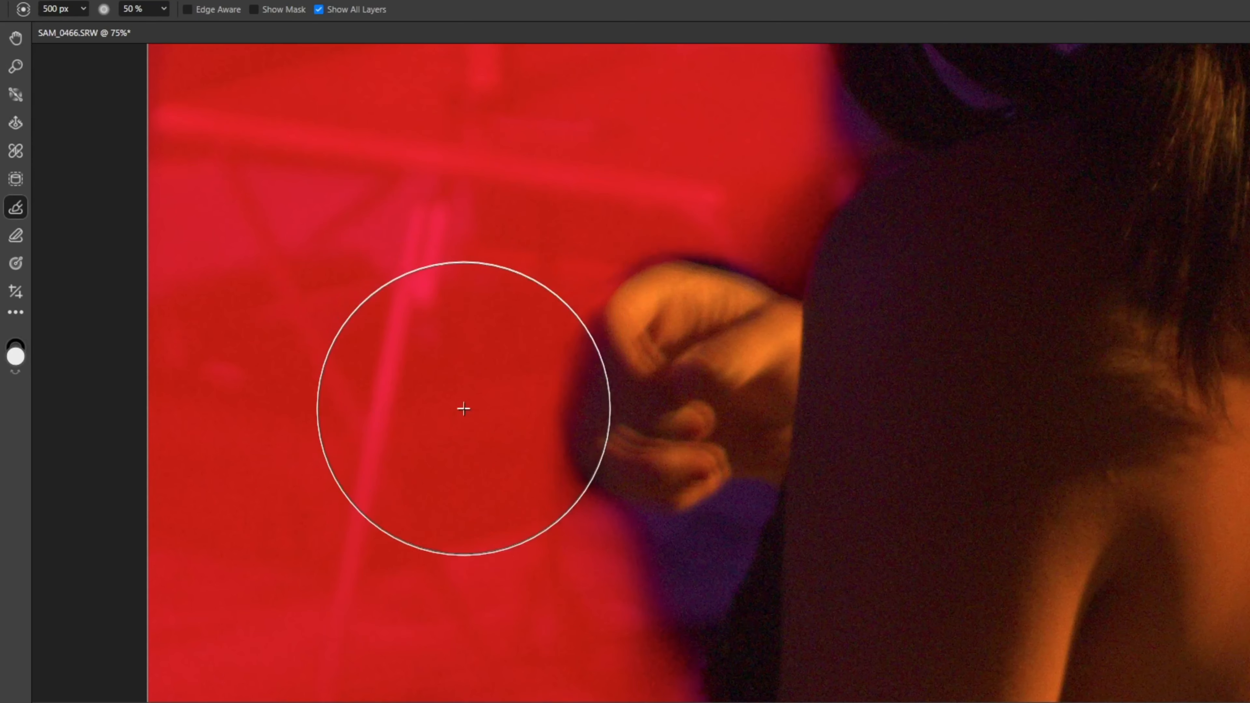
pyautogui.scroll(-3, 621, 456)
pyautogui.moveTo(572, 430)
pyautogui.mouseDown()
pyautogui.moveTo(669, 428)
pyautogui.moveTo(571, 409)
pyautogui.moveTo(508, 364)
pyautogui.mouseUp()
pyautogui.scroll(-3, 868, 349)
pyautogui.scroll(-3, 868, 349)
pyautogui.moveTo(650, 249)
pyautogui.mouseDown()
pyautogui.moveTo(619, 418)
pyautogui.moveTo(662, 271)
pyautogui.moveTo(653, 422)
pyautogui.mouseUp()
pyautogui.scroll(-3, 652, 422)
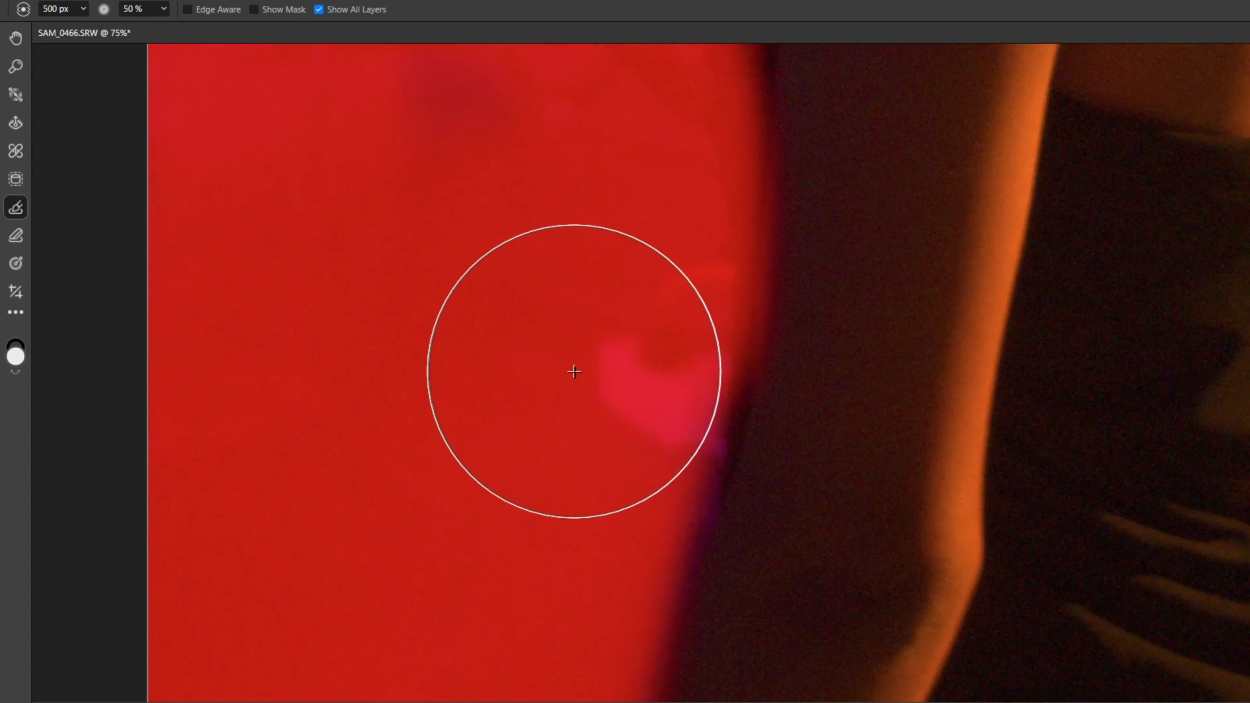
# Show a side-by-side before/after view and erase the mask from the dark clothing strip beside the arm with the 273.5 px brush.
pyautogui.scroll(4, 572, 371)
pyautogui.click(983, 46)
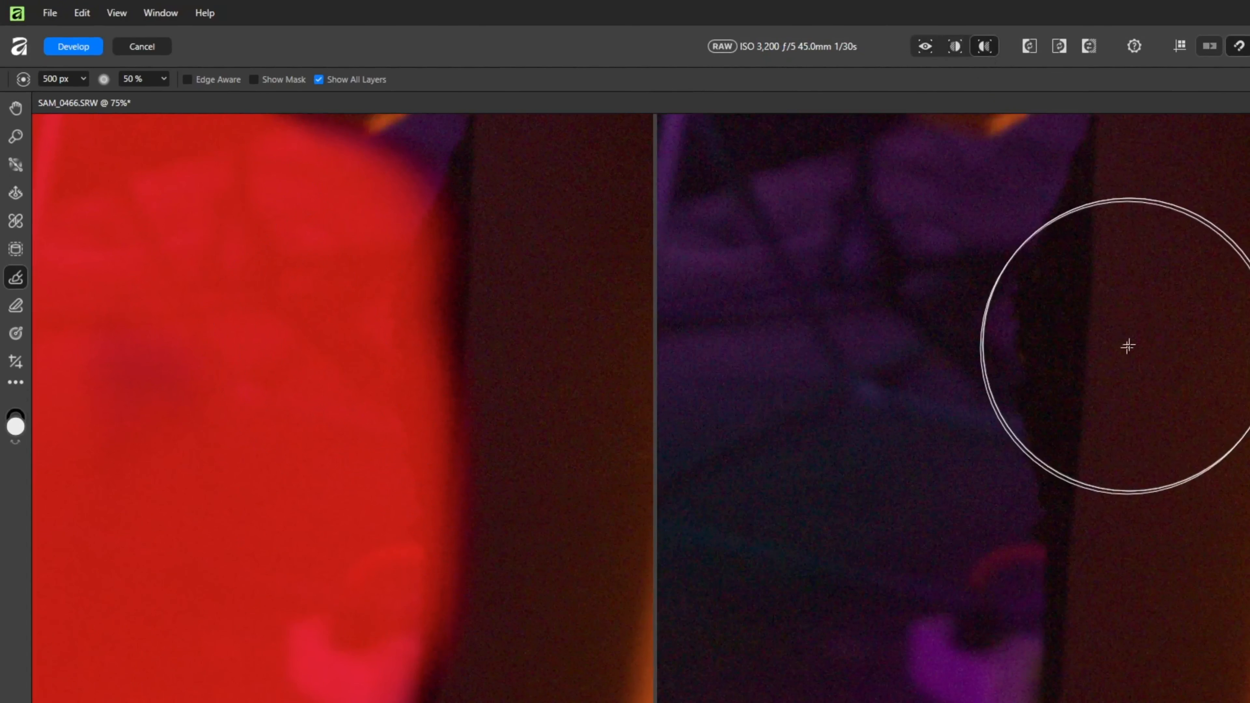
pyautogui.press('e')
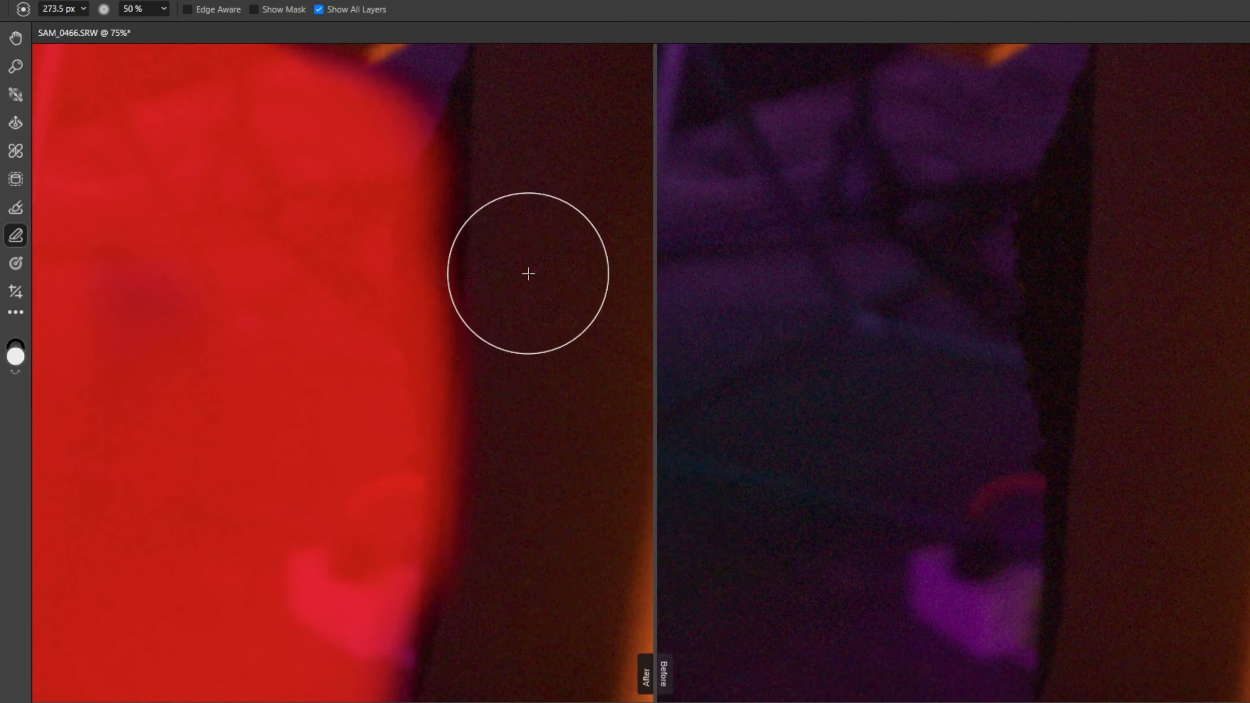
pyautogui.moveTo(505, 187)
pyautogui.mouseDown()
pyautogui.moveTo(483, 230)
pyautogui.moveTo(504, 160)
pyautogui.moveTo(474, 226)
pyautogui.moveTo(498, 153)
pyautogui.moveTo(463, 222)
pyautogui.moveTo(453, 293)
pyautogui.moveTo(491, 592)
pyautogui.mouseUp()
pyautogui.scroll(-3, 530, 371)
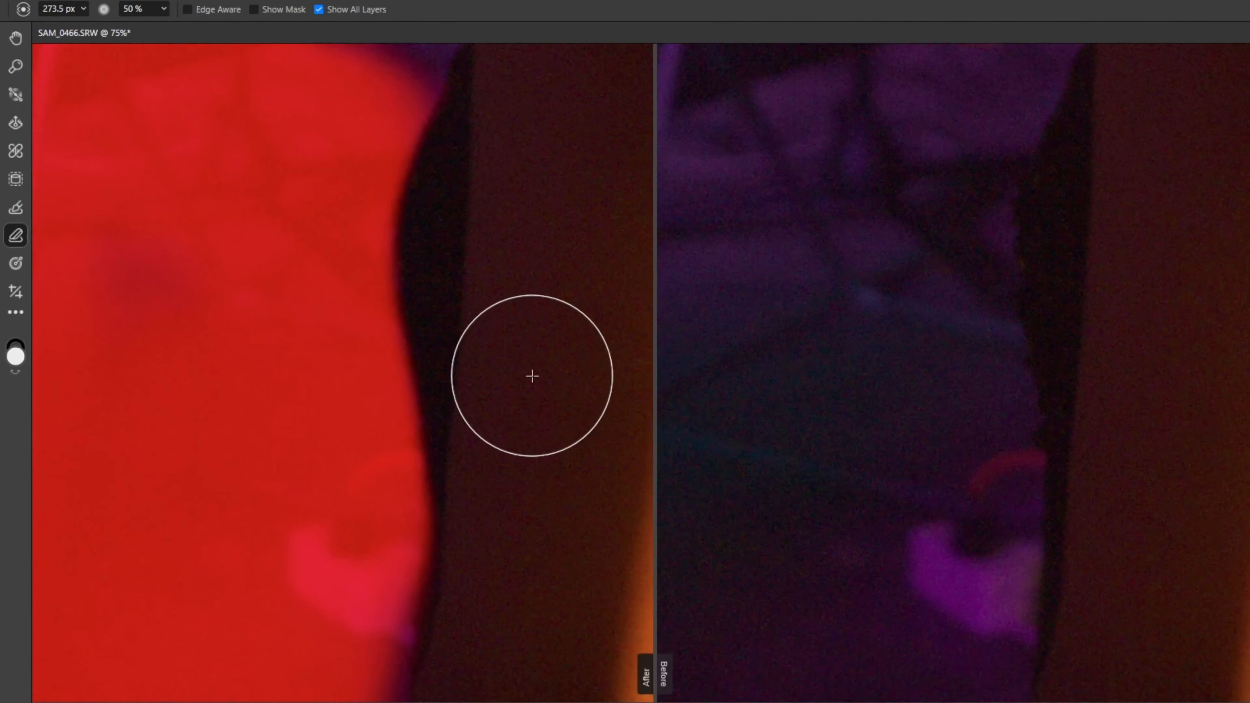
pyautogui.scroll(3, 533, 255)
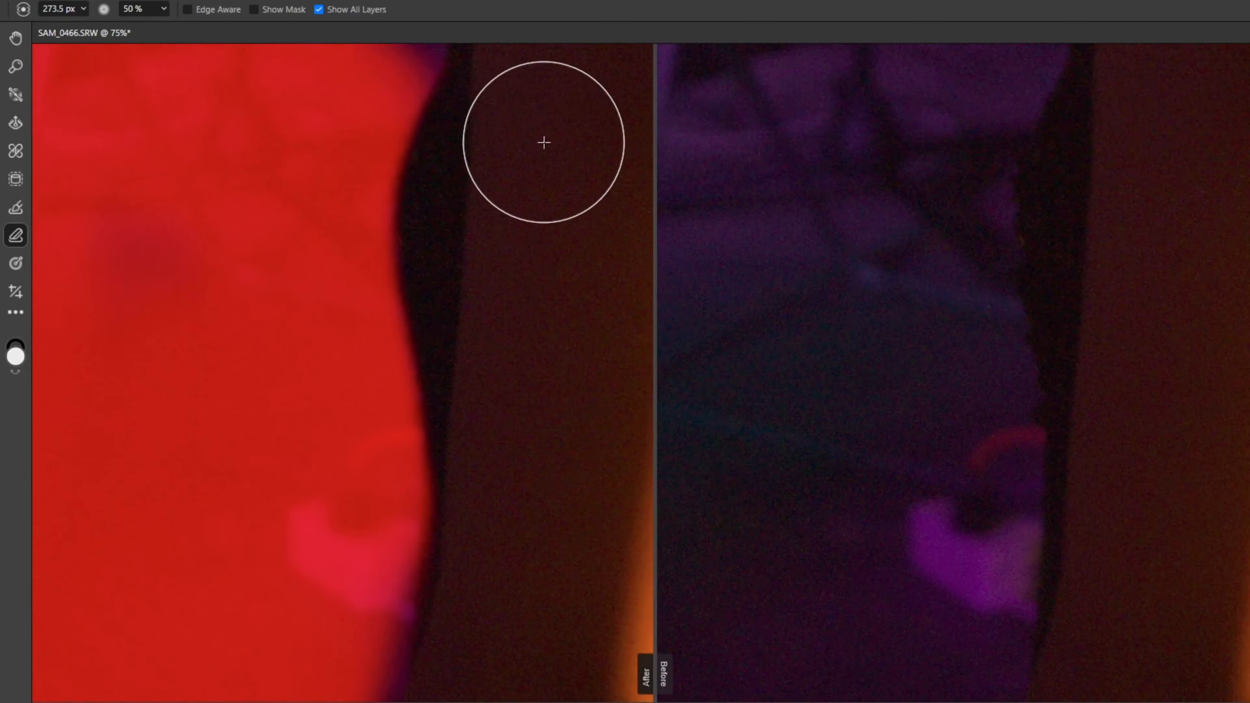
pyautogui.scroll(-5, 569, 328)
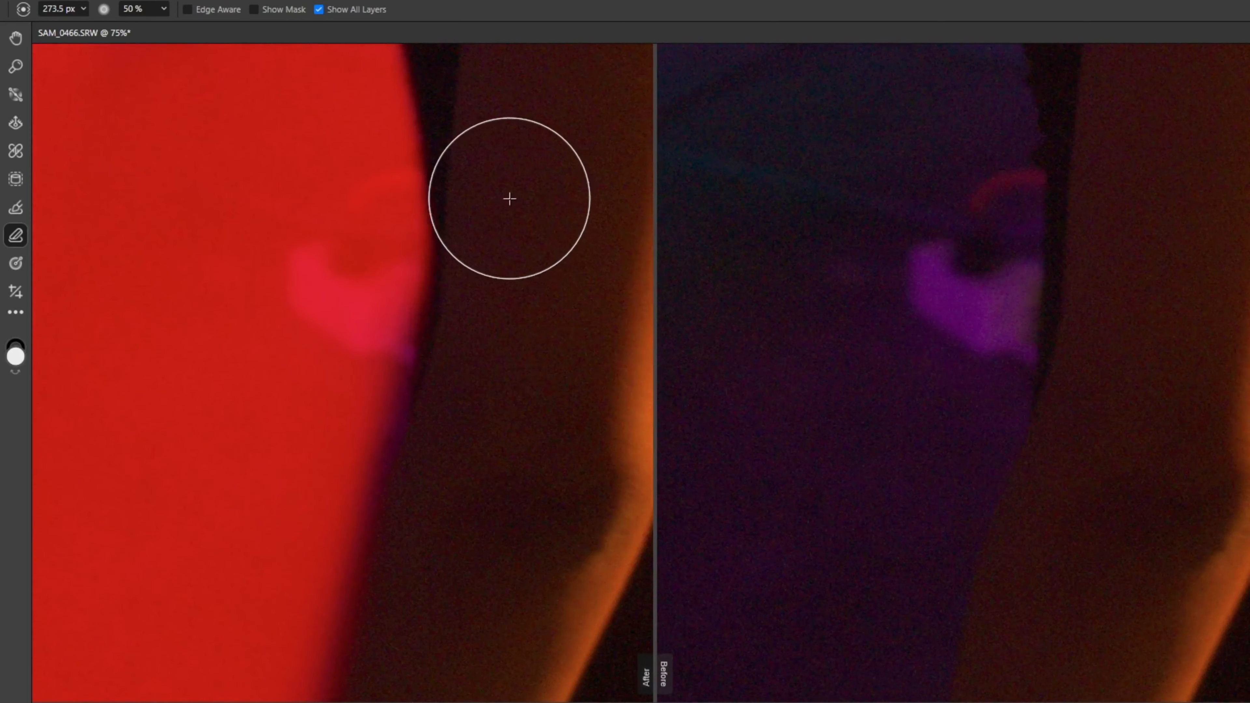
# Refine the mask edge along the lower arm with the 500 px paint brush and the 273.5 px eraser.
pyautogui.press('b')
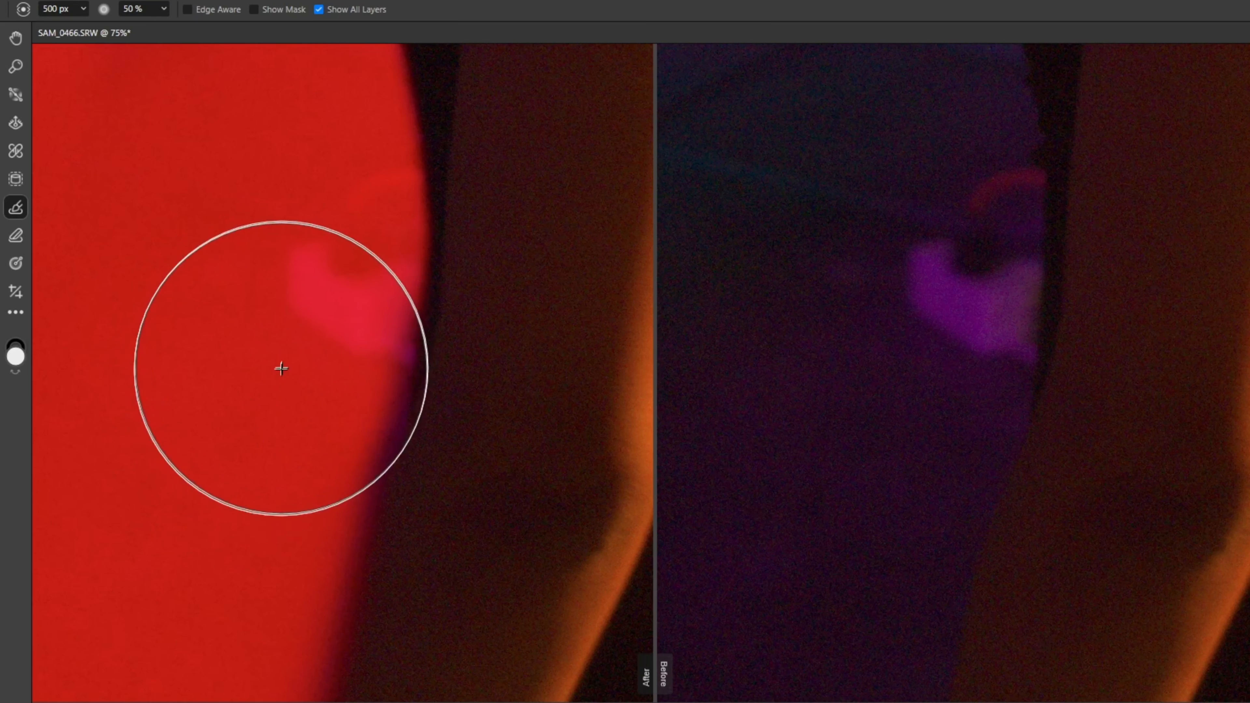
pyautogui.scroll(-4, 475, 354)
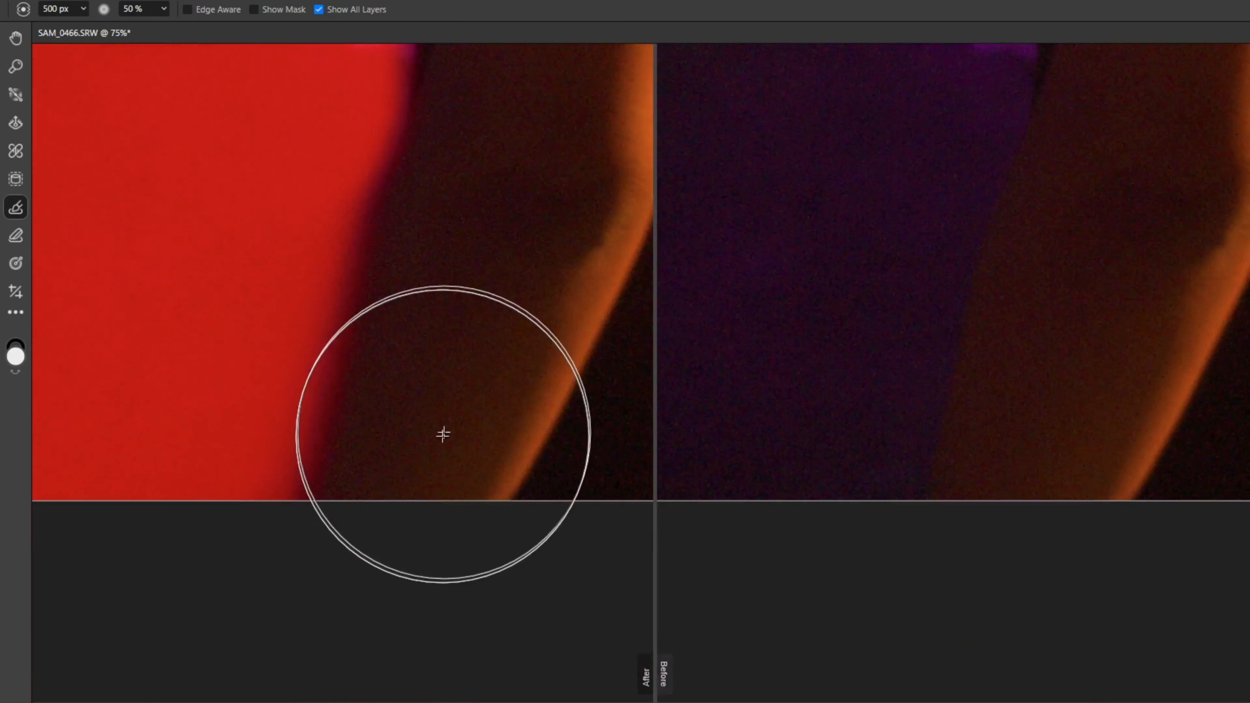
pyautogui.press('e')
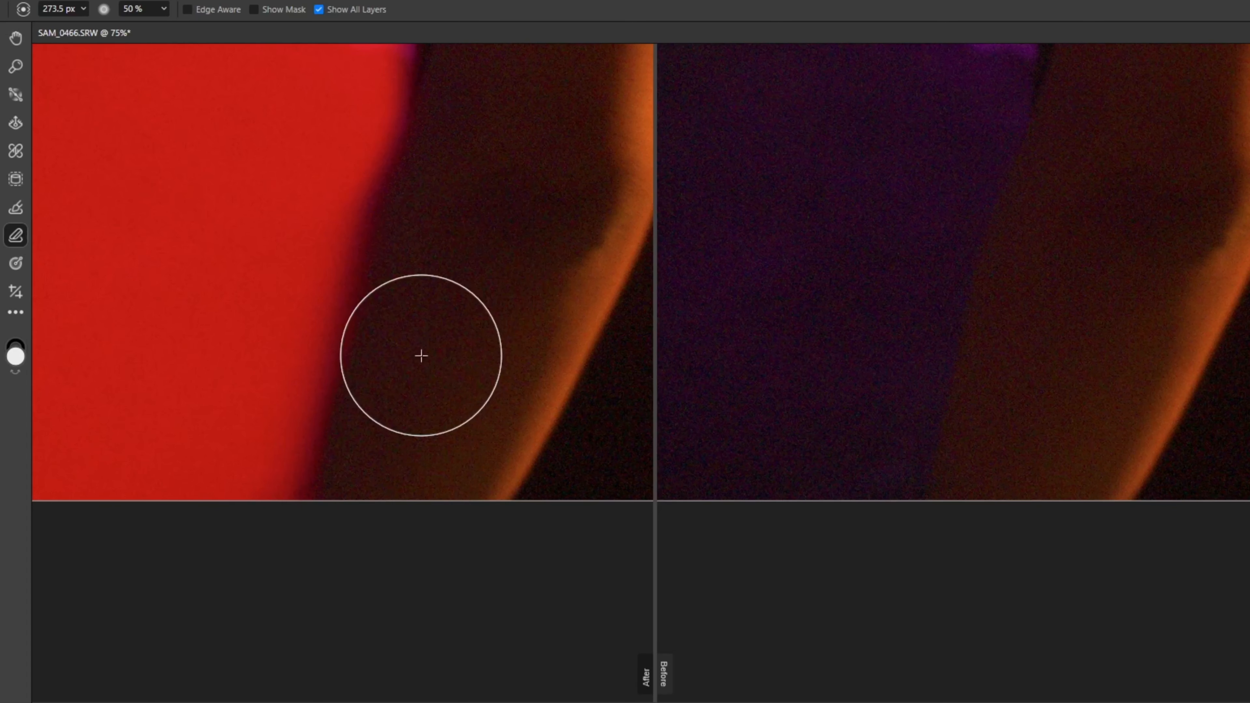
# Set the mask paint brush to 78.3 px and fill the background gaps below the hand and between the hand and upper arm.
pyautogui.scroll(4, 553, 276)
pyautogui.scroll(5, 554, 275)
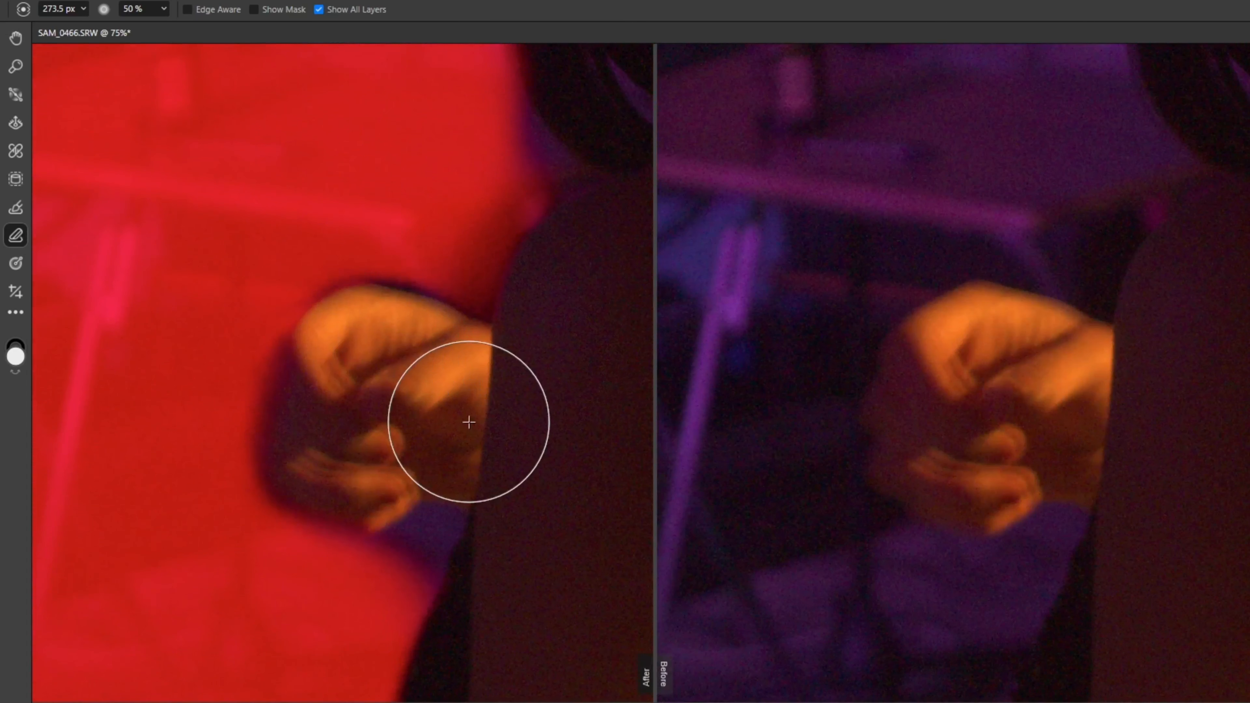
pyautogui.press('b')
pyautogui.click(83, 9)
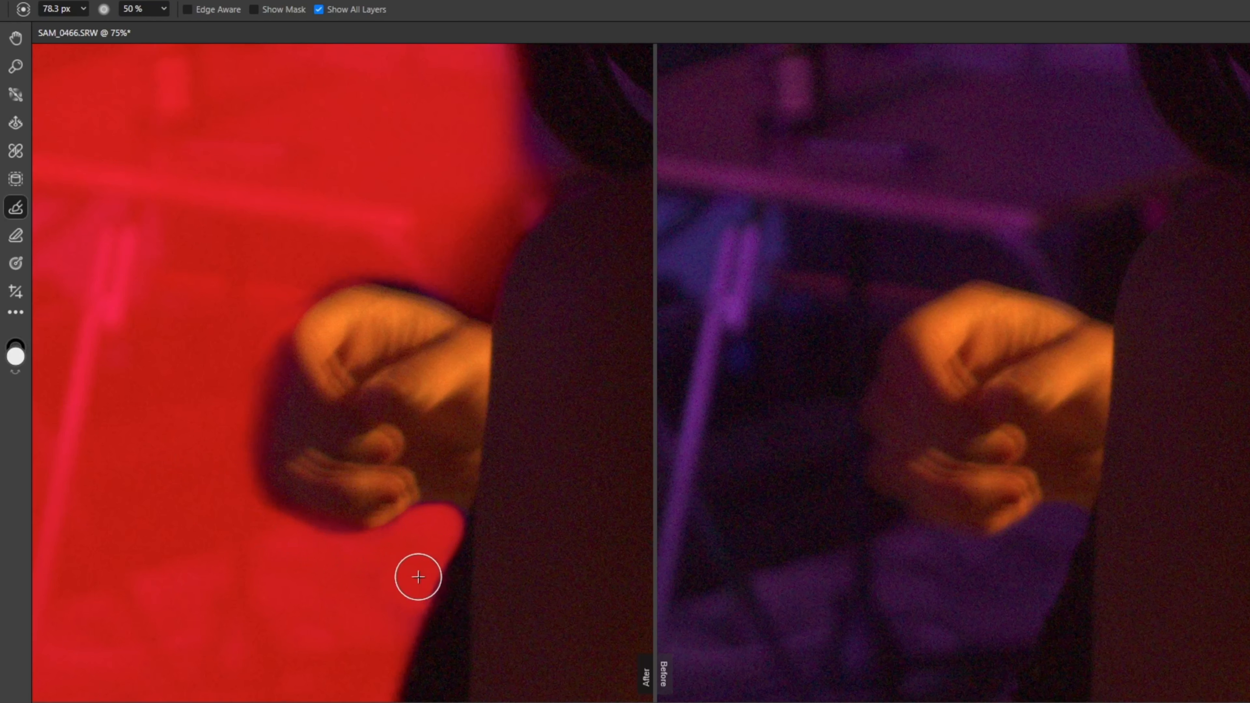
pyautogui.scroll(2, 394, 282)
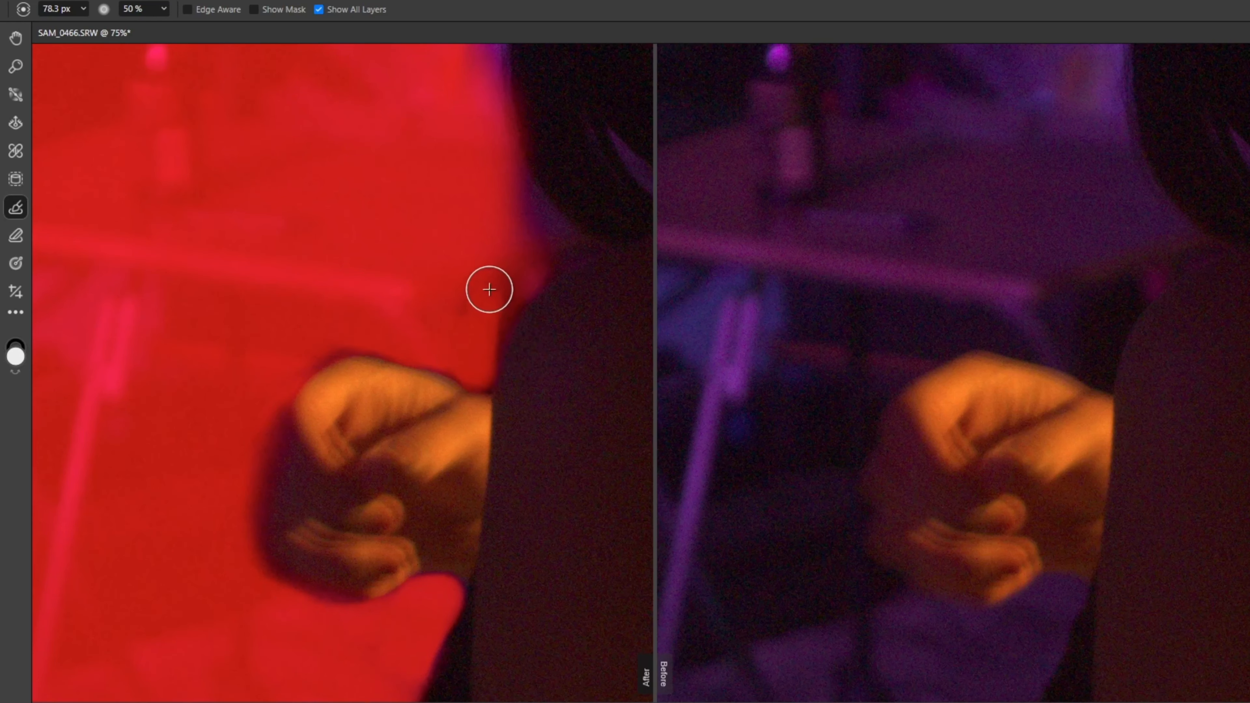
pyautogui.moveTo(487, 377)
pyautogui.mouseDown()
pyautogui.moveTo(504, 327)
pyautogui.moveTo(474, 327)
pyautogui.mouseUp()
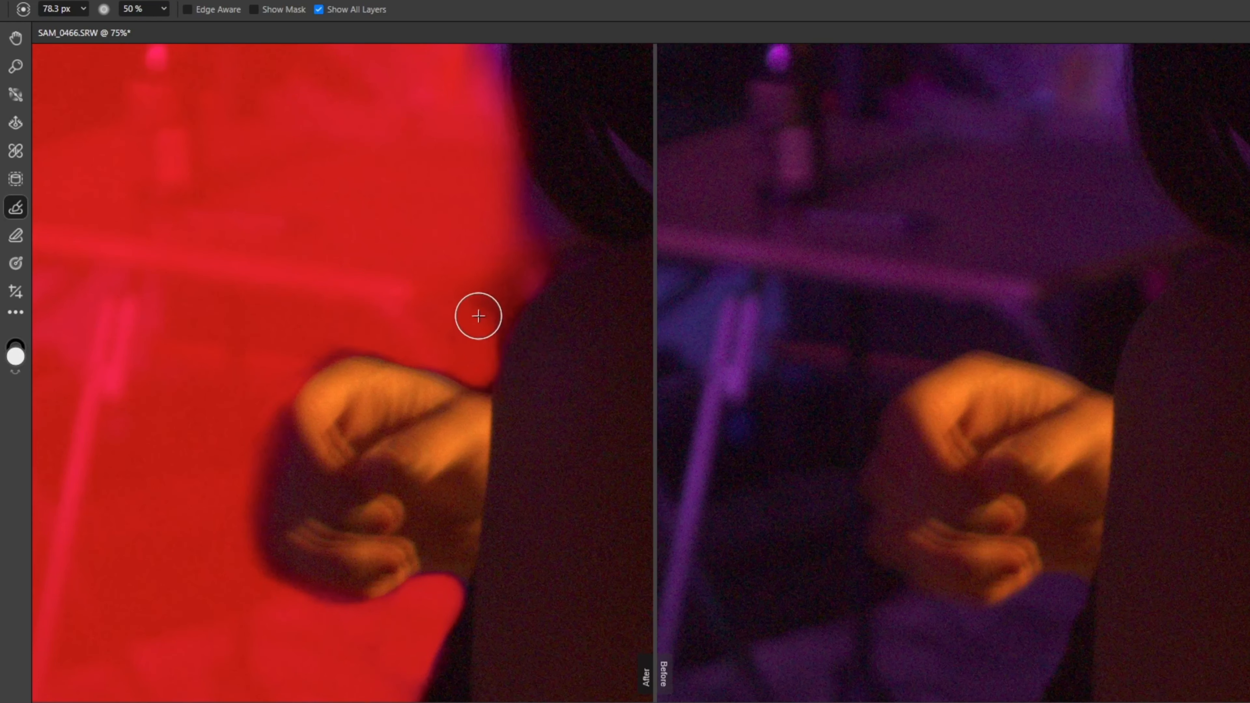
pyautogui.scroll(7, 541, 389)
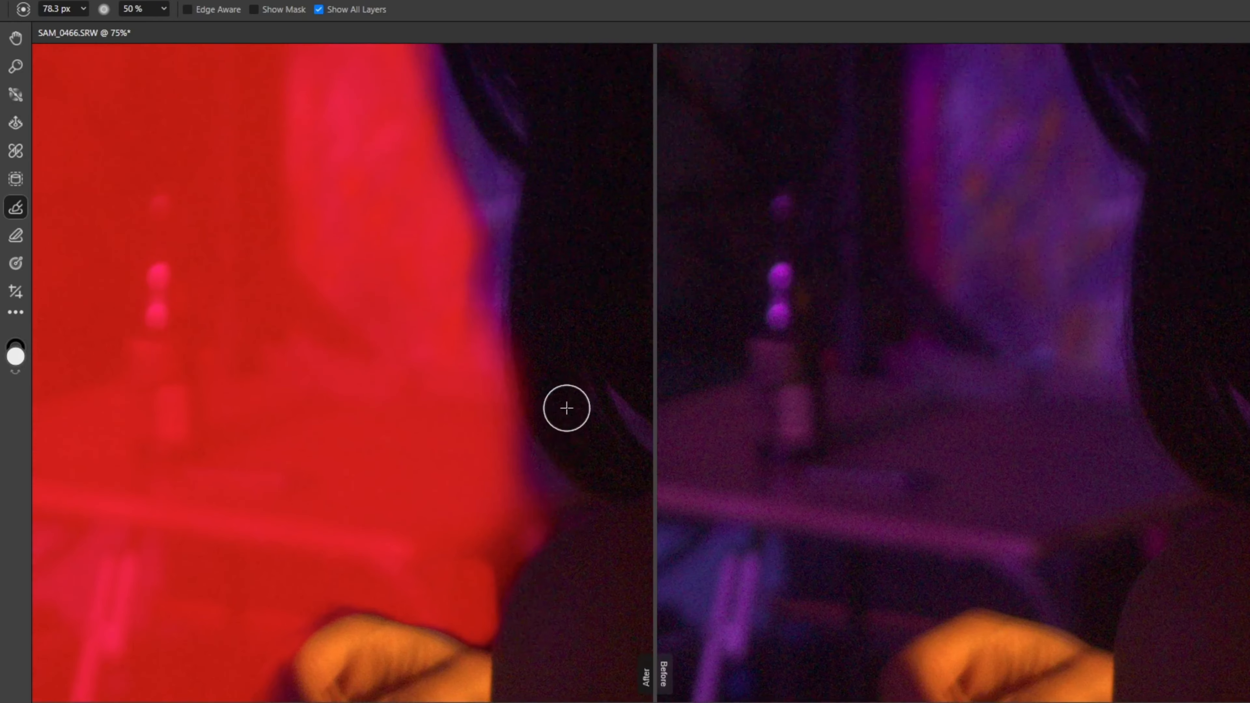
pyautogui.moveTo(470, 570)
pyautogui.mouseDown()
pyautogui.moveTo(506, 492)
pyautogui.moveTo(494, 422)
pyautogui.moveTo(505, 419)
pyautogui.moveTo(528, 471)
pyautogui.moveTo(475, 568)
pyautogui.moveTo(577, 550)
pyautogui.mouseUp()
pyautogui.scroll(-5, 581, 534)
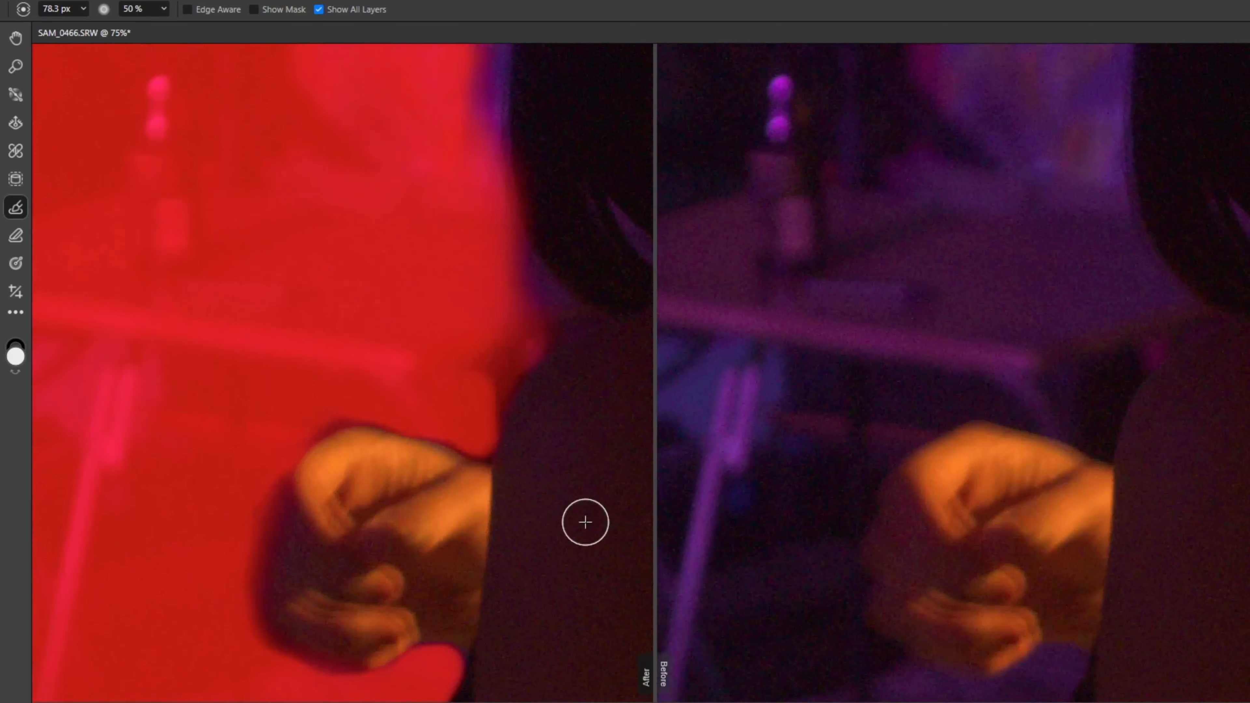
# Lower the mask brush hardness to 3% and undo the trial stroke made with it beside the hair.
pyautogui.scroll(3, 583, 521)
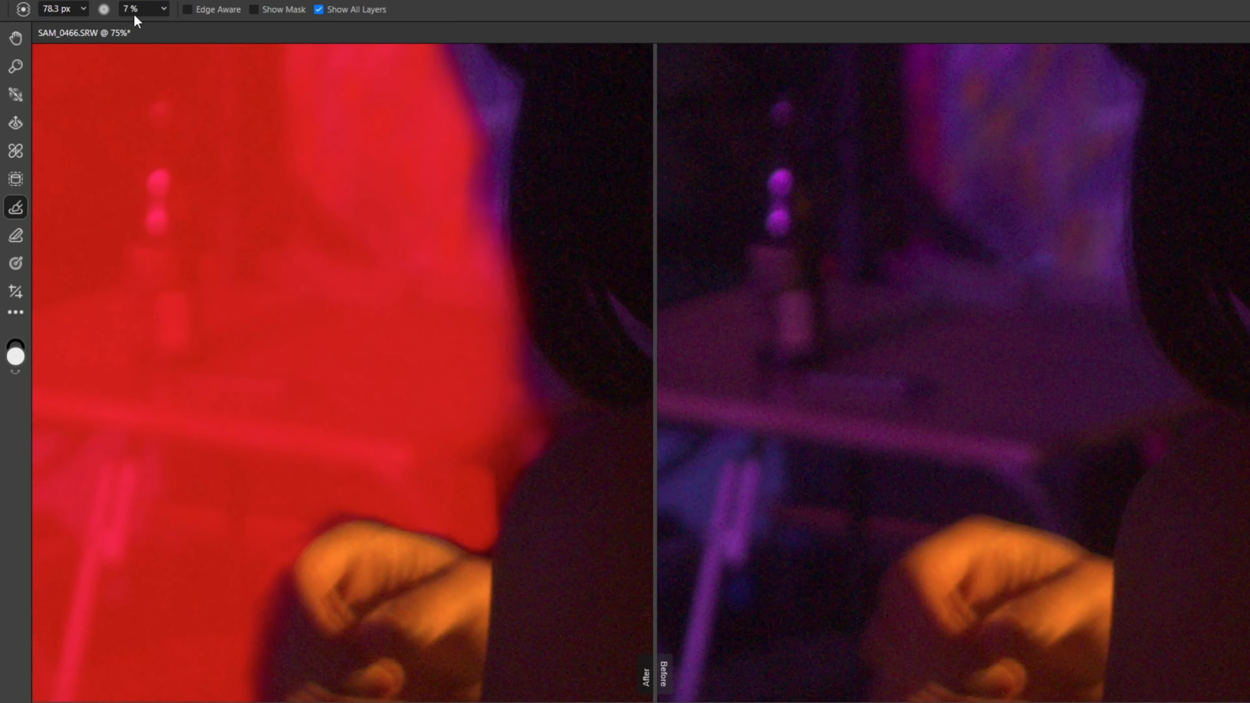
pyautogui.click(164, 8)
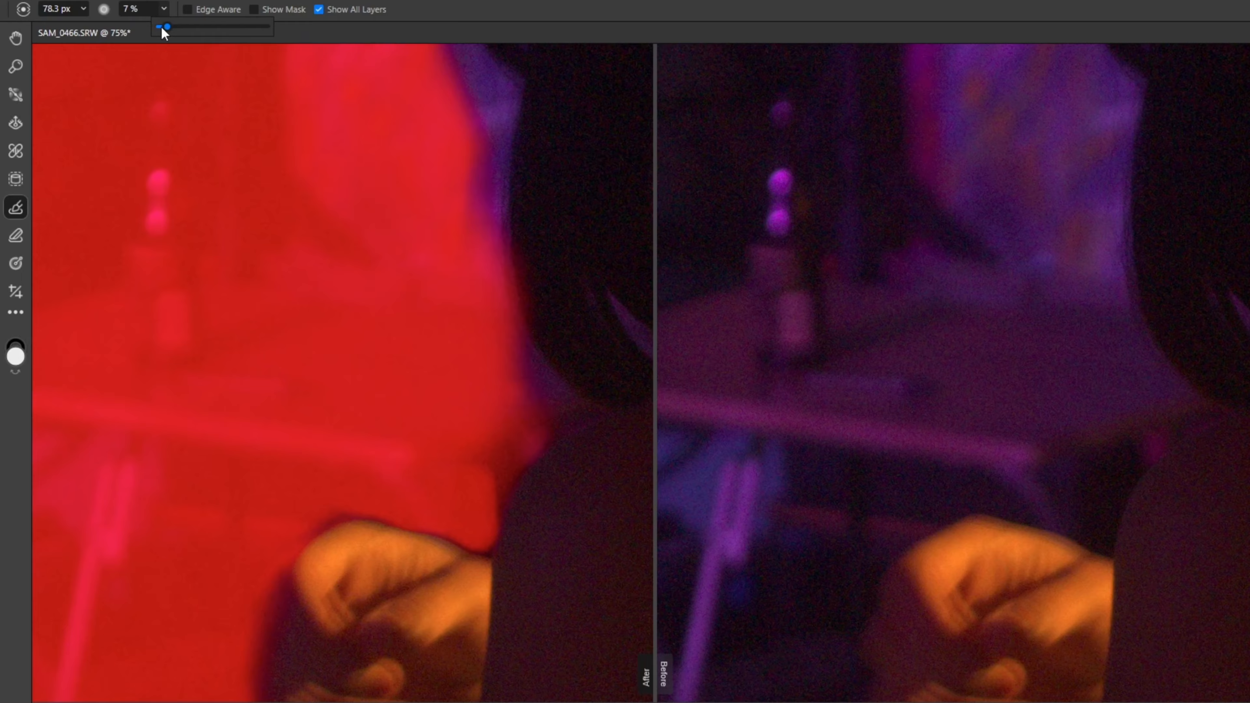
pyautogui.click(473, 416)
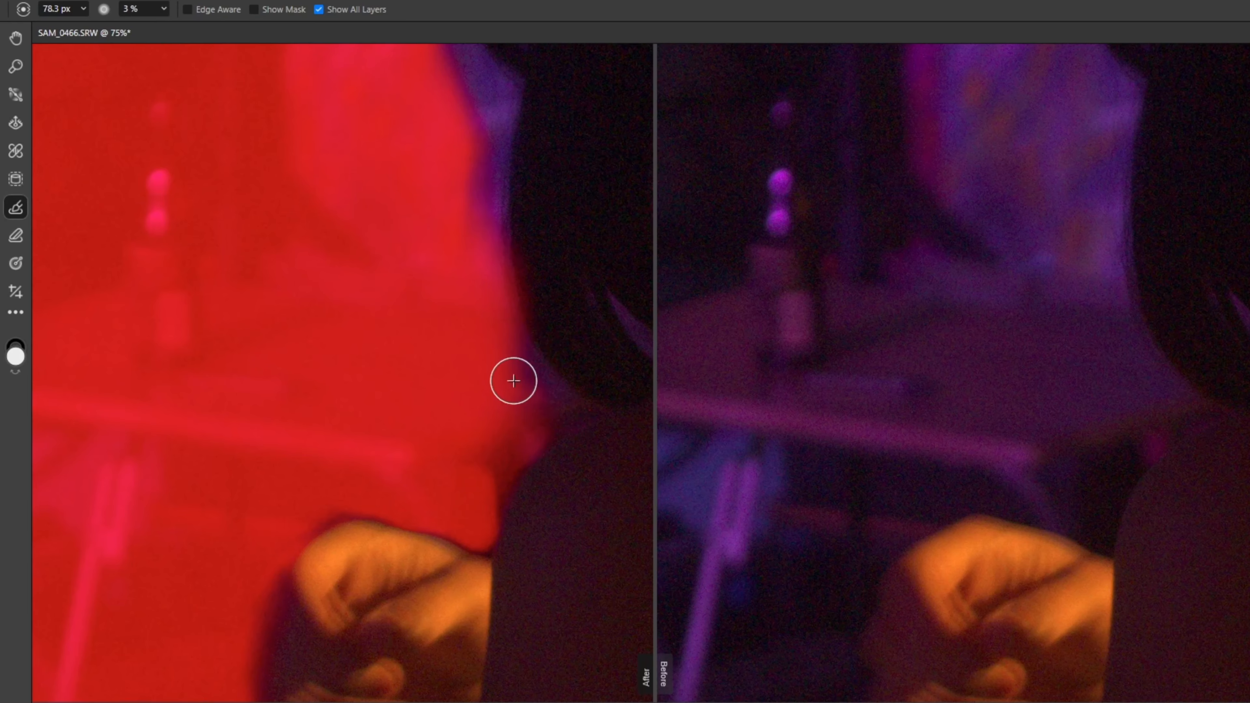
pyautogui.scroll(8, 513, 382)
pyautogui.moveTo(501, 404)
pyautogui.mouseDown()
pyautogui.moveTo(488, 516)
pyautogui.moveTo(505, 396)
pyautogui.mouseUp()
pyautogui.hotkey('ctrl', 'z')
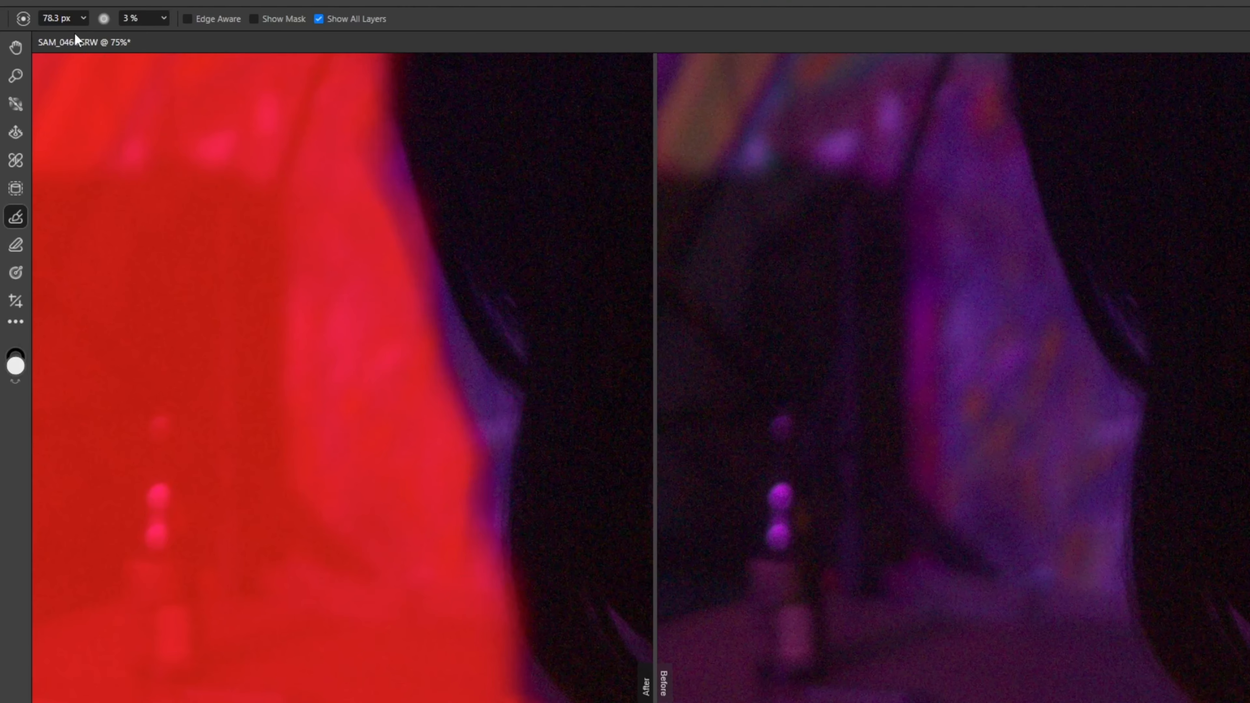
# Set the brush to 273.5 px and paint the soft mask edge up along the face side of the hair to the crown.
pyautogui.click(107, 38)
pyautogui.moveTo(442, 442); pyautogui.dragTo(396, 212)
pyautogui.scroll(8, 422, 273)
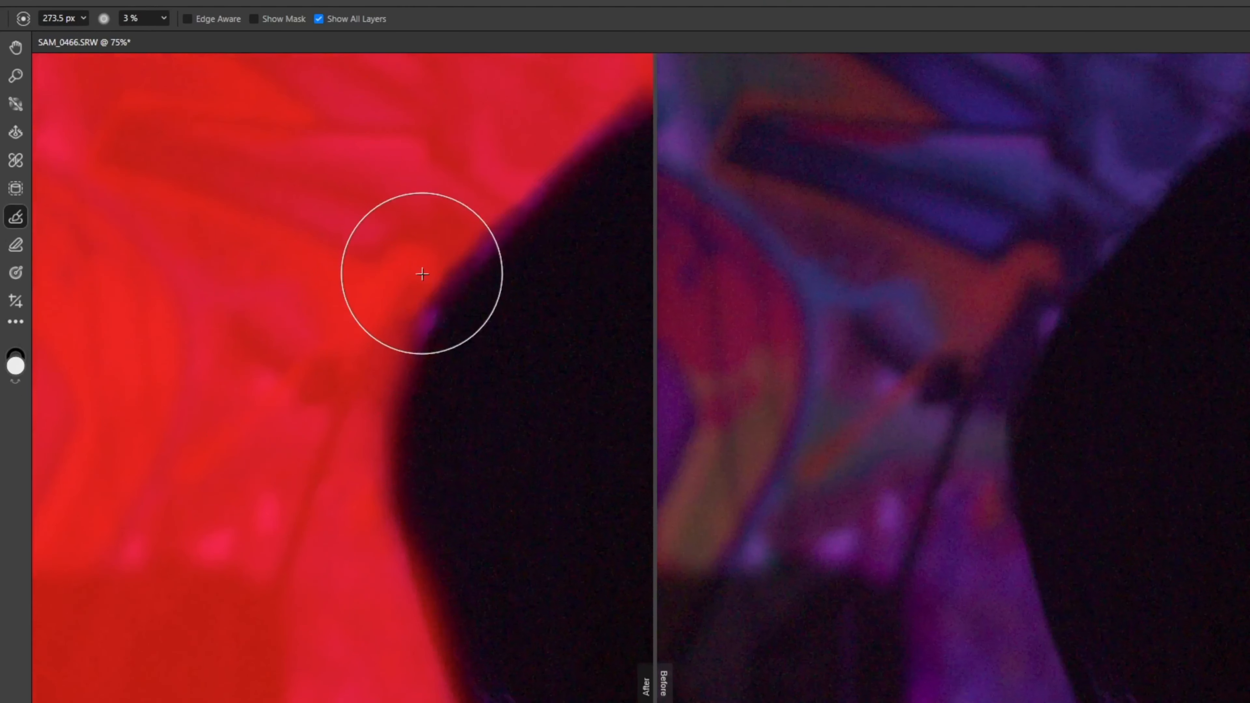
pyautogui.moveTo(562, 283)
pyautogui.mouseDown()
pyautogui.moveTo(228, 285)
pyautogui.moveTo(220, 354)
pyautogui.mouseUp()
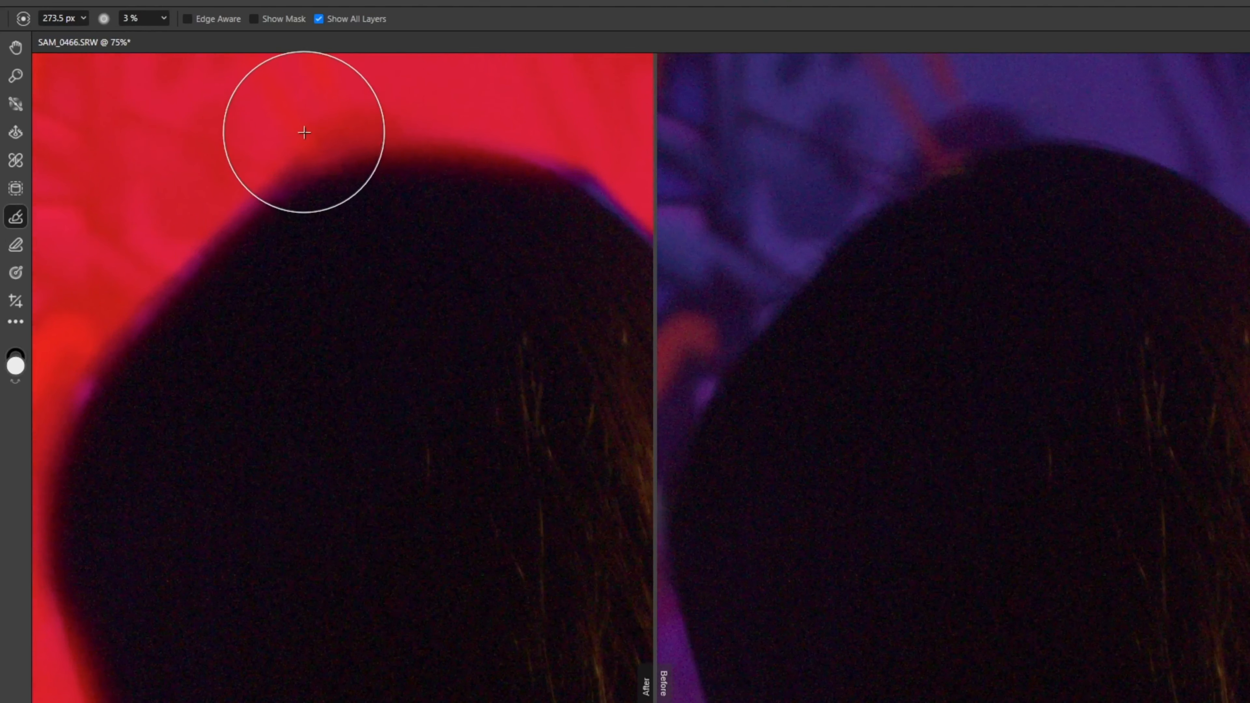
pyautogui.moveTo(304, 131); pyautogui.dragTo(61, 374)
# Extend the soft mask edge from the crown down the outer edge of the long hair at the back of the head.
pyautogui.hscroll(6, 342, 378)
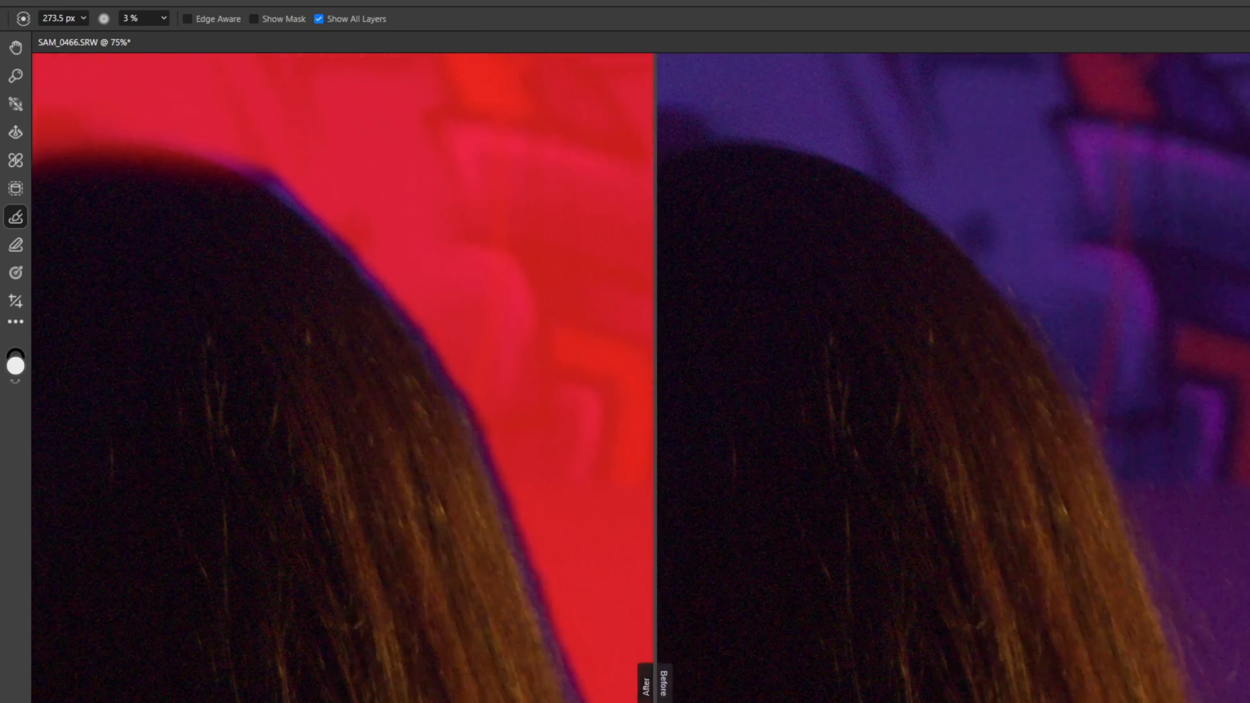
pyautogui.moveTo(201, 90)
pyautogui.mouseDown()
pyautogui.moveTo(326, 168)
pyautogui.moveTo(254, 130)
pyautogui.moveTo(351, 227)
pyautogui.moveTo(434, 280)
pyautogui.moveTo(466, 376)
pyautogui.moveTo(218, 134)
pyautogui.moveTo(552, 626)
pyautogui.mouseUp()
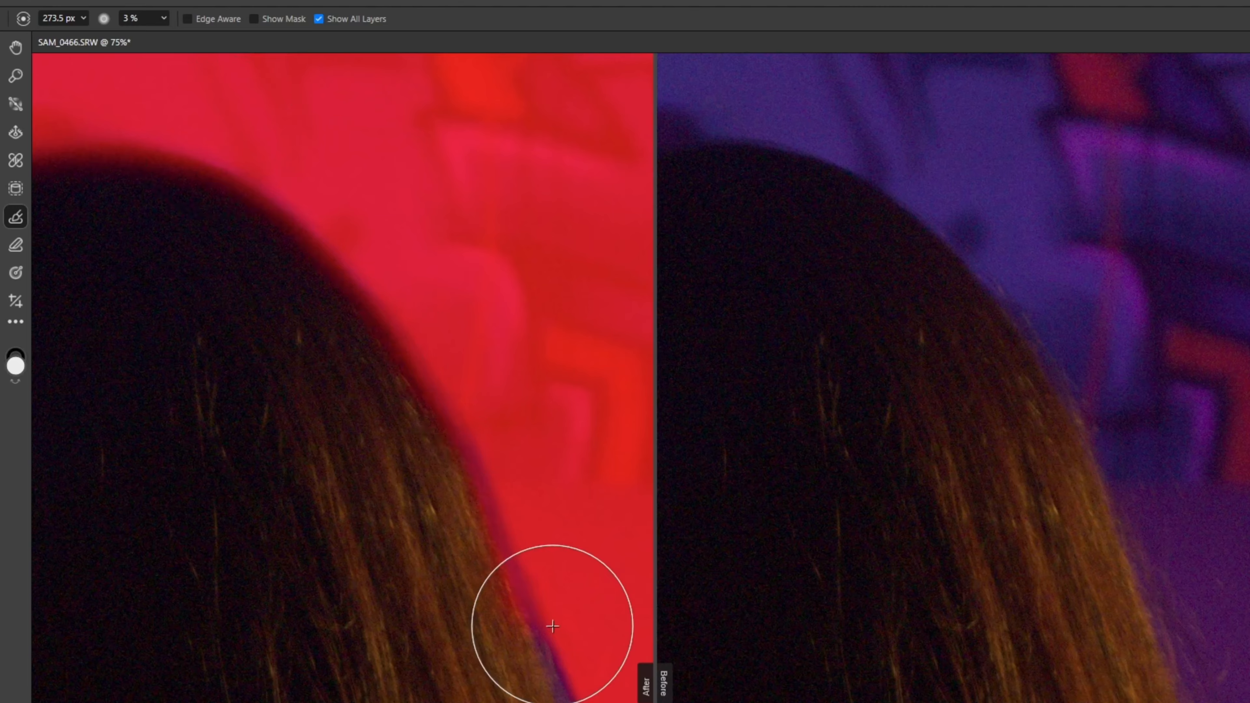
pyautogui.scroll(-4, 553, 626)
pyautogui.hscroll(5, 452, 491)
pyautogui.scroll(-3, 452, 492)
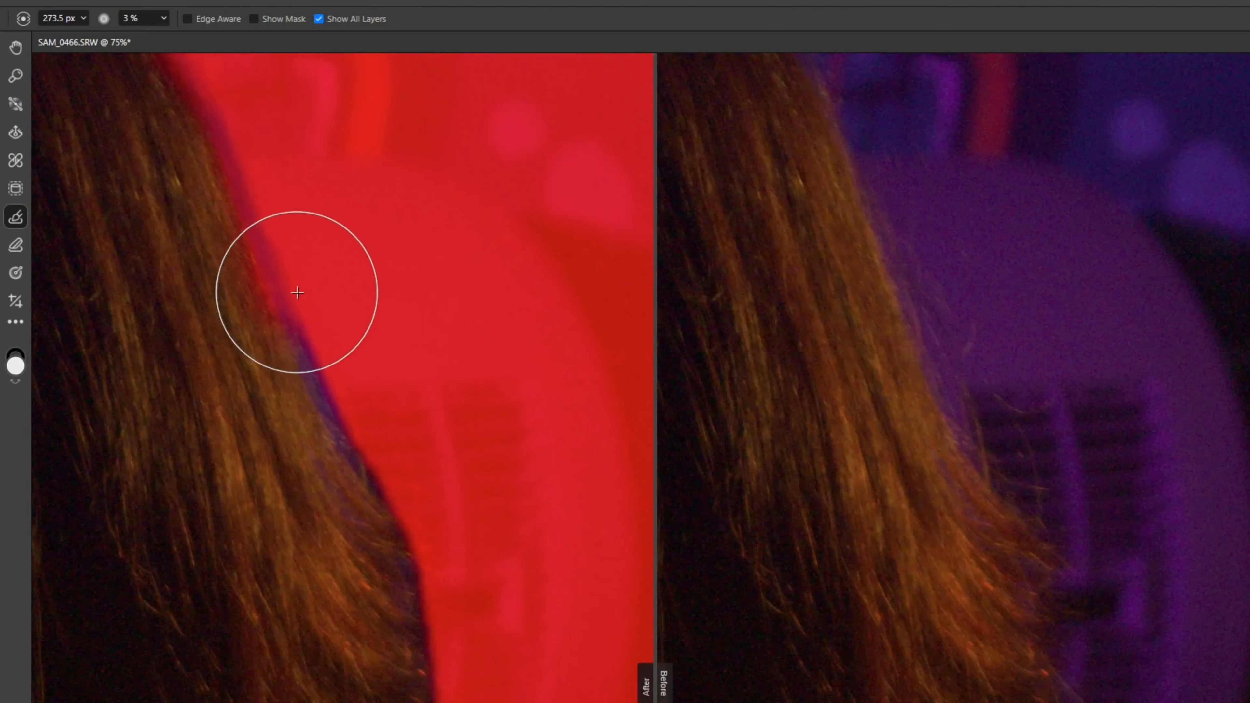
pyautogui.moveTo(296, 291); pyautogui.dragTo(433, 534)
pyautogui.scroll(-3, 466, 498)
pyautogui.moveTo(381, 284); pyautogui.dragTo(470, 550)
# Paint the soft mask edge from the hair tips down along the woman's back, waist and the side of the dress.
pyautogui.scroll(-4, 483, 480)
pyautogui.moveTo(437, 402)
pyautogui.mouseDown()
pyautogui.moveTo(384, 602)
pyautogui.moveTo(414, 627)
pyautogui.mouseUp()
pyautogui.scroll(-14, 403, 591)
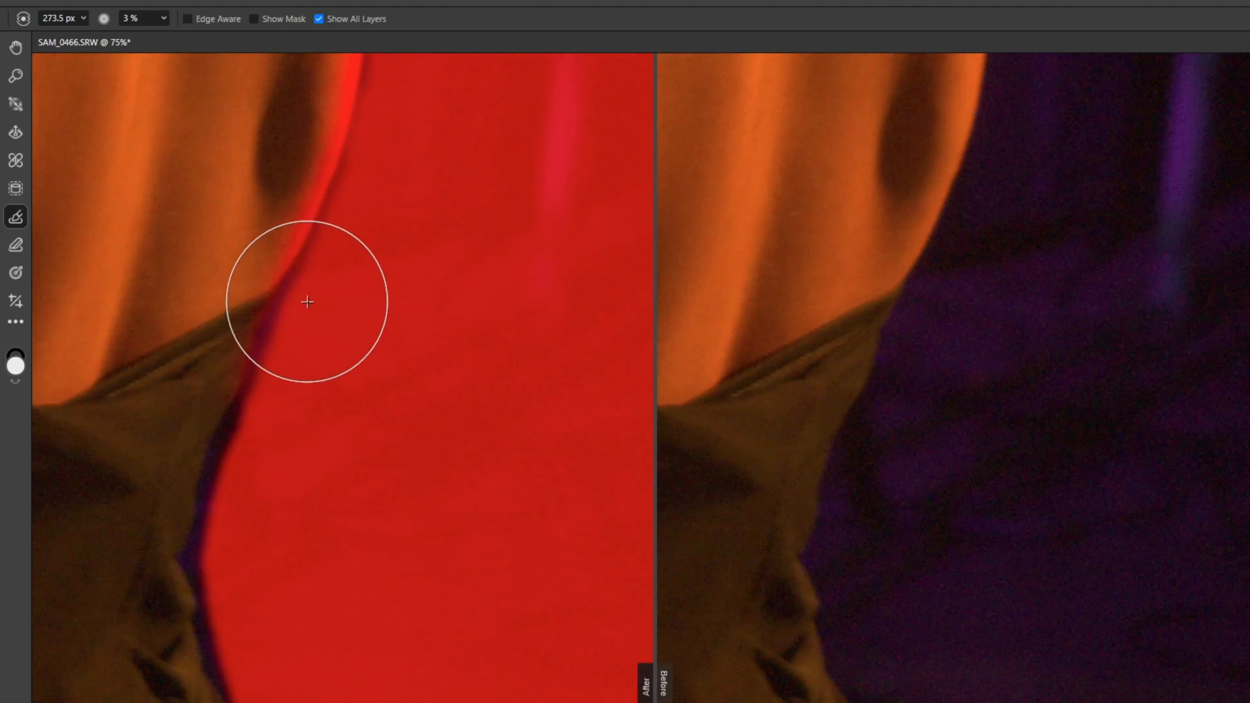
pyautogui.moveTo(307, 301); pyautogui.dragTo(229, 610)
pyautogui.scroll(-4, 255, 393)
pyautogui.moveTo(262, 294)
pyautogui.mouseDown()
pyautogui.moveTo(162, 502)
pyautogui.moveTo(257, 637)
pyautogui.mouseUp()
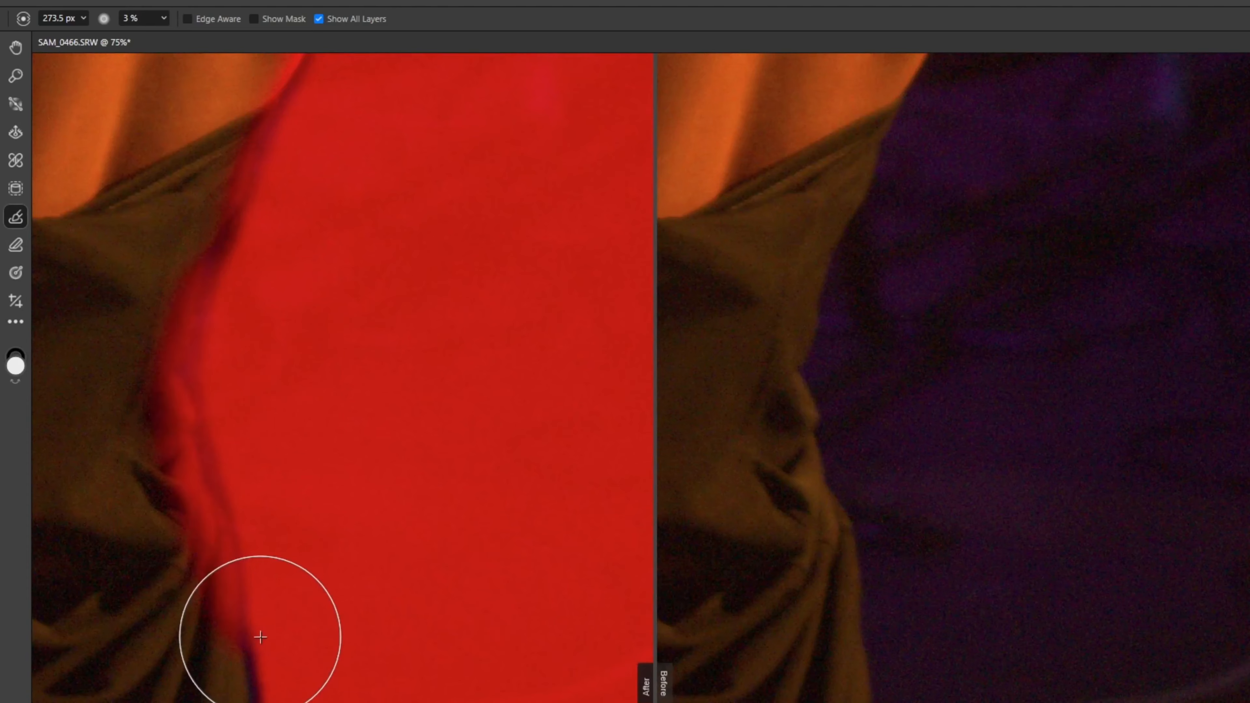
pyautogui.scroll(-3, 259, 541)
pyautogui.moveTo(277, 497); pyautogui.dragTo(326, 697)
# Lower the exposure of the masked background to -1.5.
pyautogui.scroll(12, 448, 360)
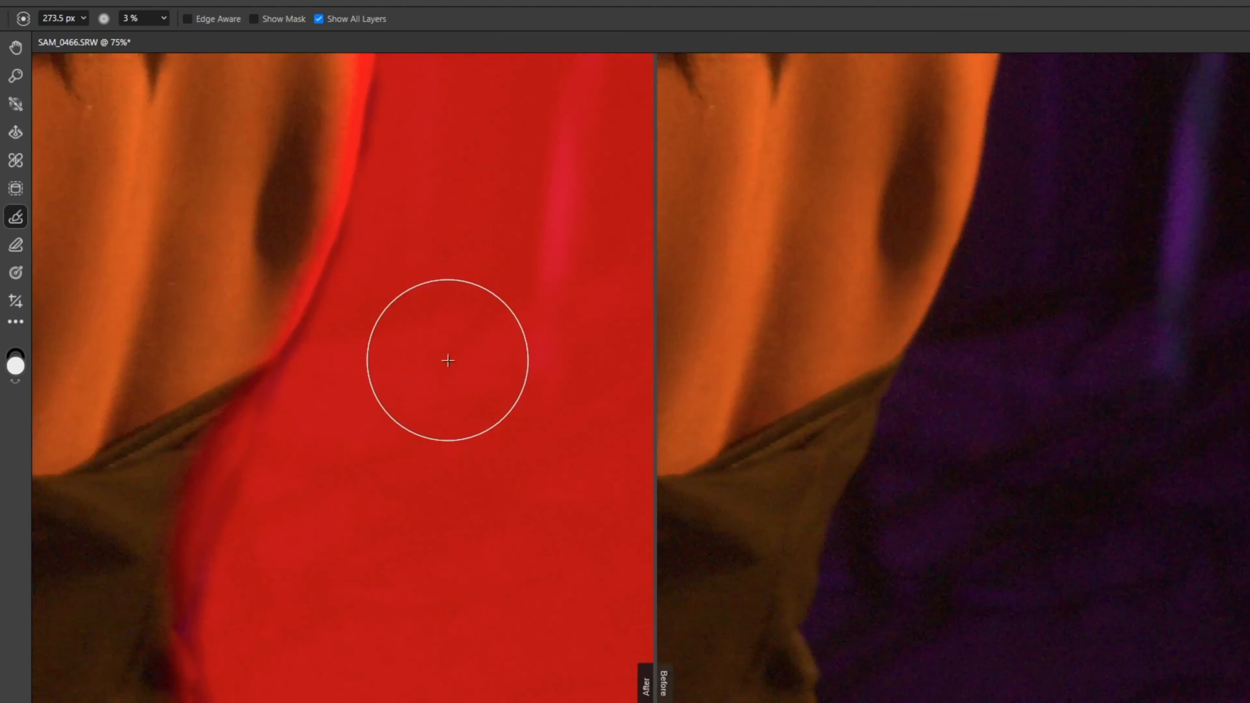
pyautogui.press('z')
pyautogui.moveTo(496, 325); pyautogui.dragTo(295, 340)
pyautogui.moveTo(521, 354); pyautogui.dragTo(374, 374)
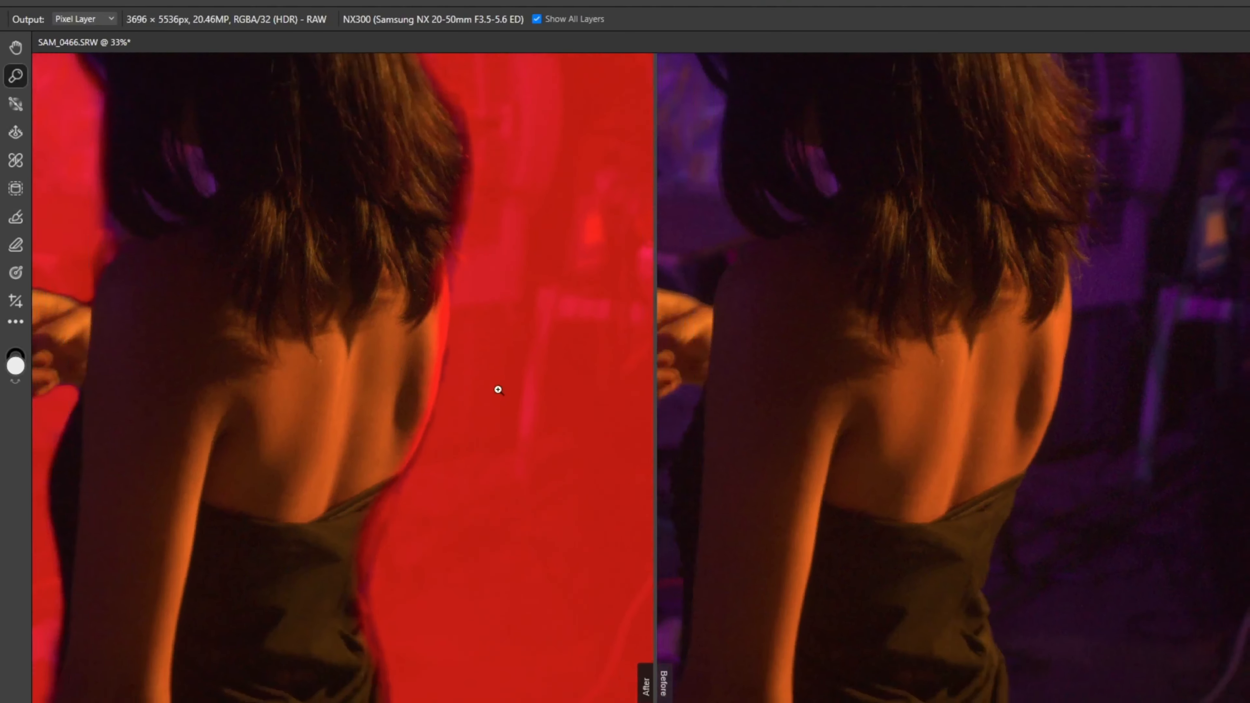
pyautogui.moveTo(496, 390); pyautogui.dragTo(299, 368)
pyautogui.moveTo(423, 364); pyautogui.dragTo(330, 256)
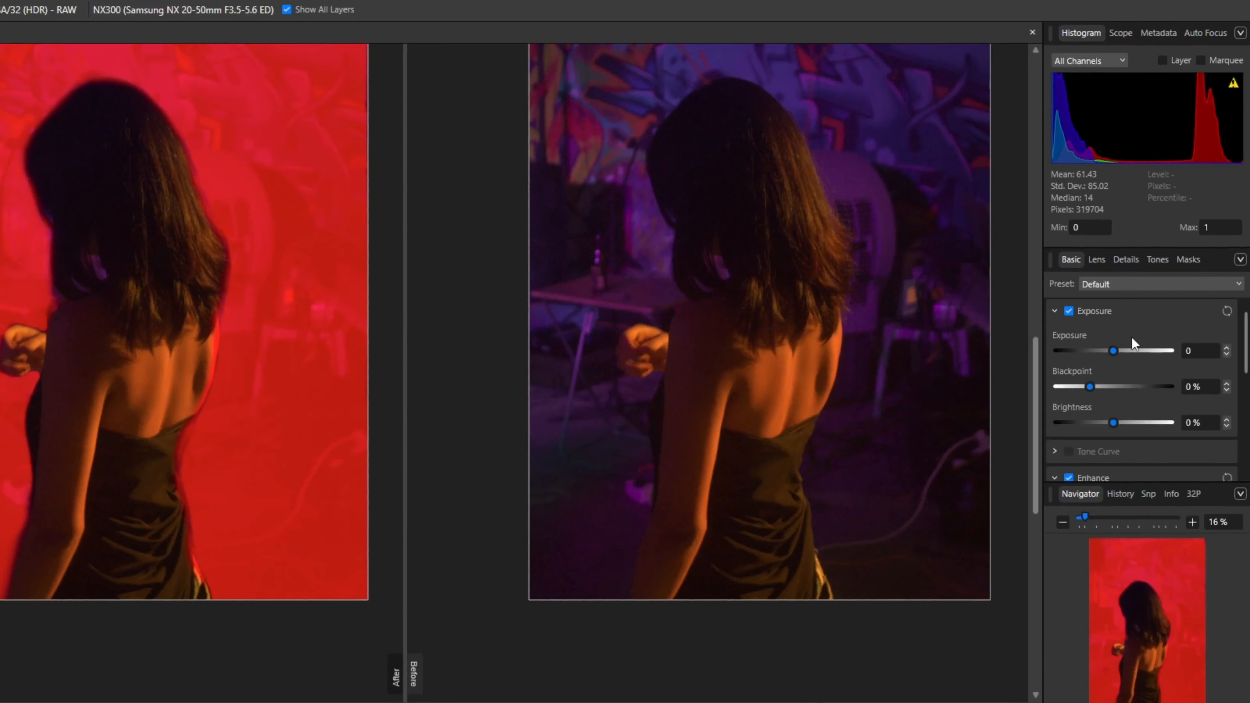
pyautogui.moveTo(1113, 350); pyautogui.dragTo(1093, 364)
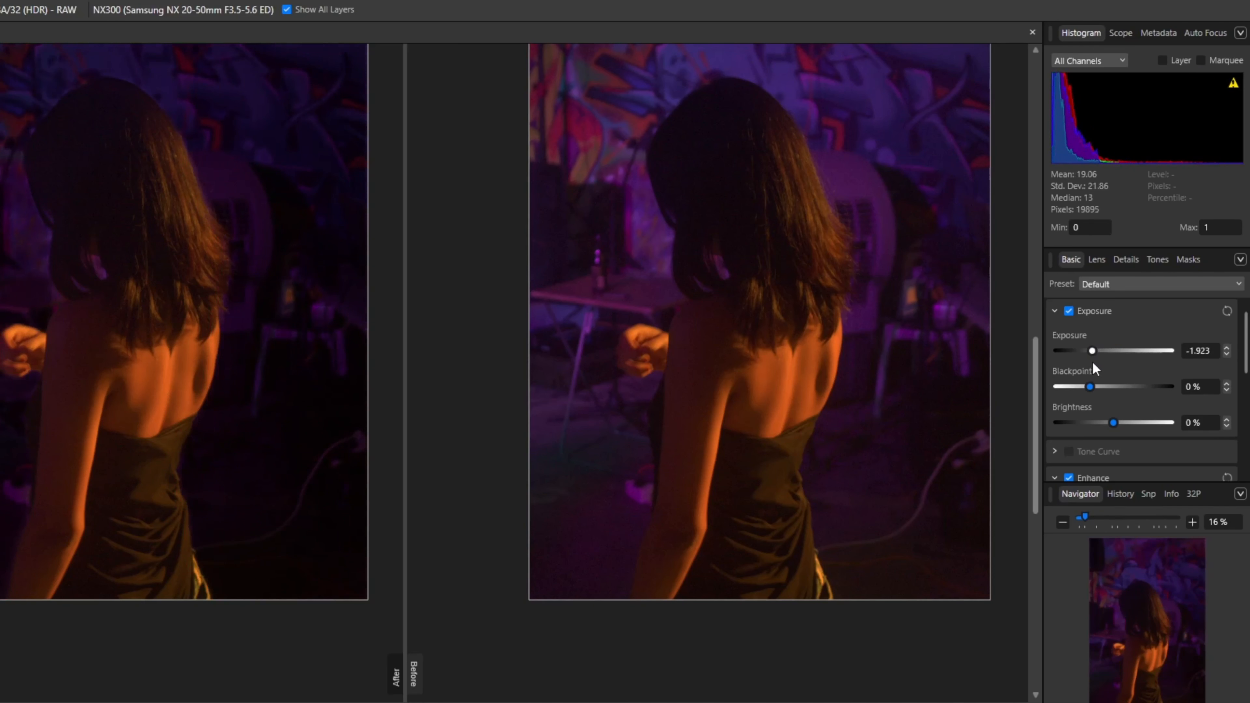
pyautogui.scroll(3, 251, 363)
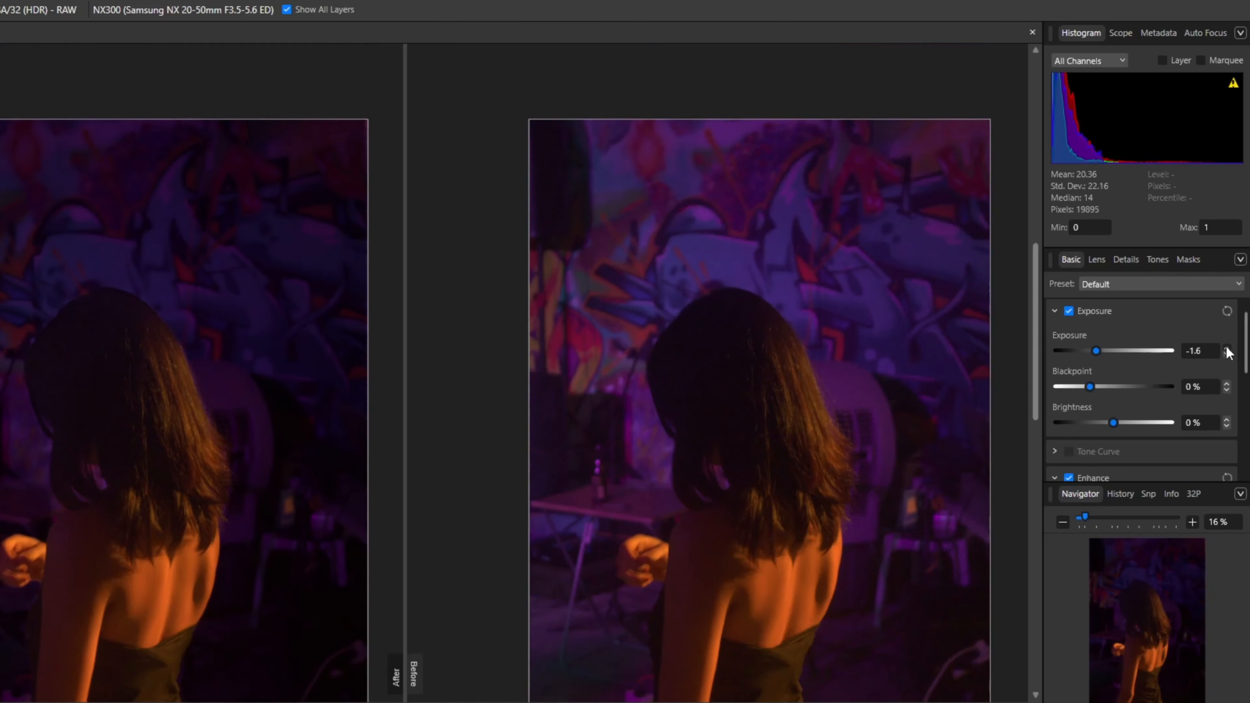
pyautogui.scroll(-5, 272, 297)
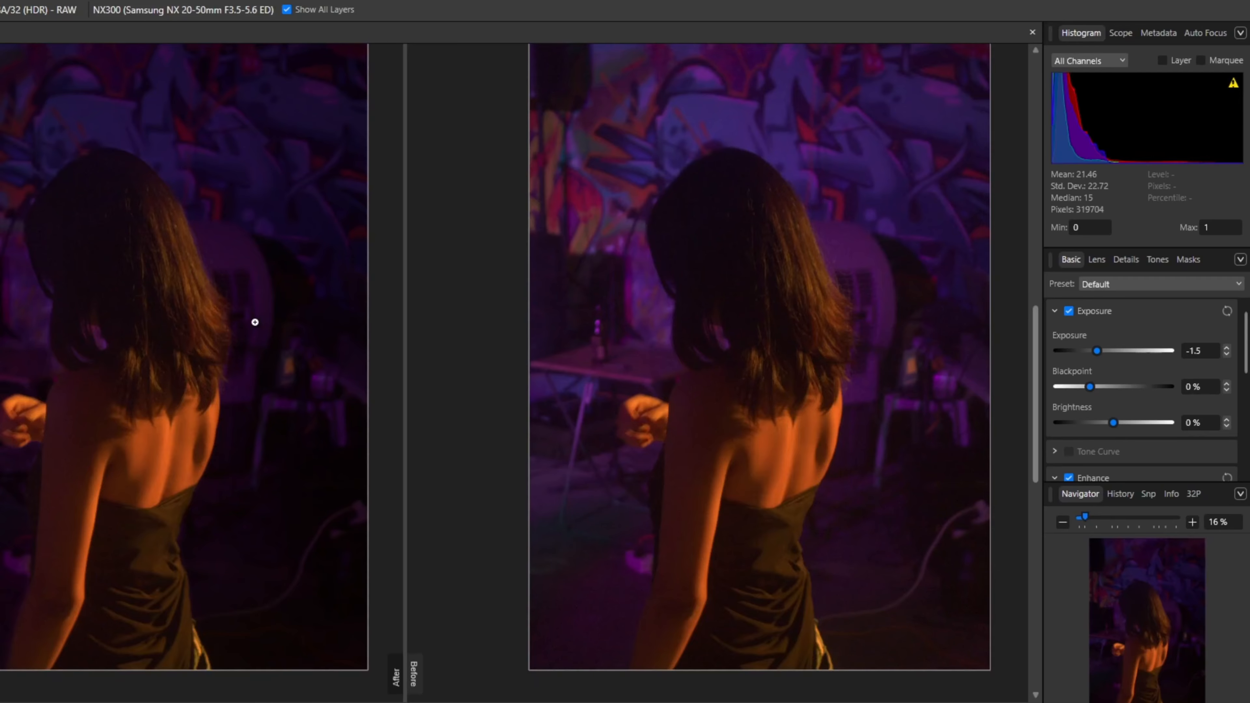
# Examine the outer edge and tips of the long hair up close against the darkened background.
pyautogui.press('b')
pyautogui.press('z')
pyautogui.click(187, 257)
pyautogui.click(187, 257)
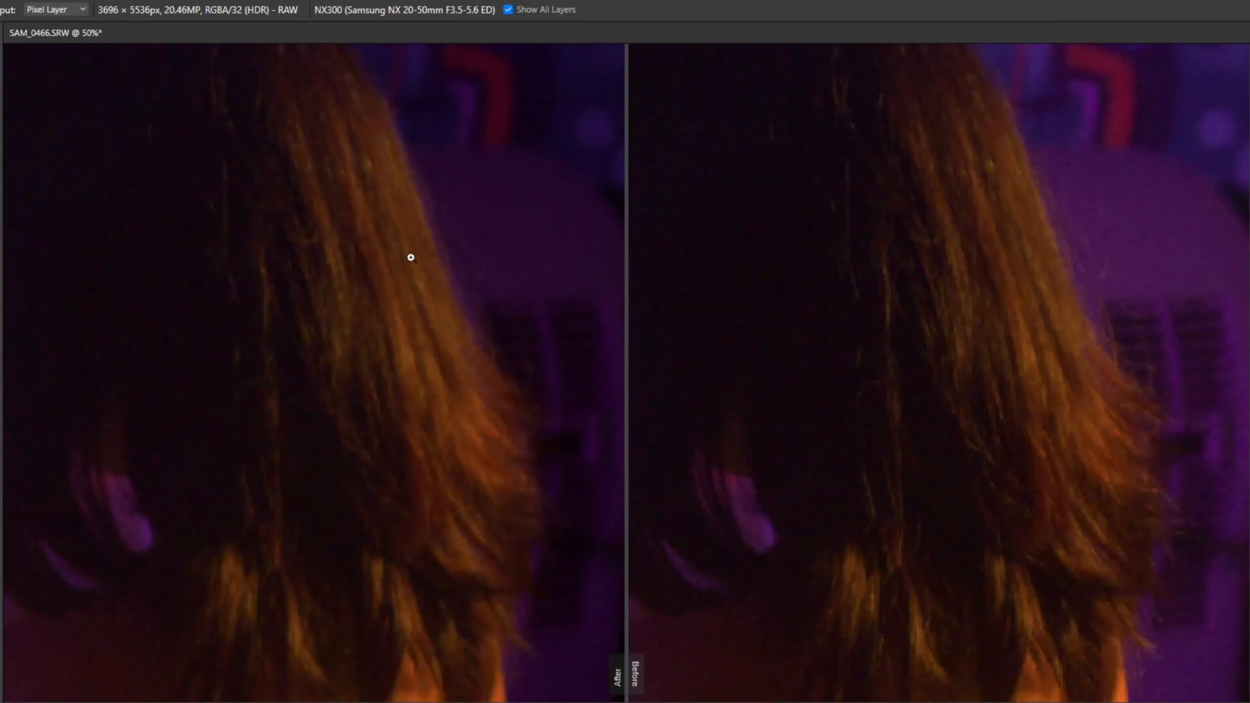
pyautogui.click(188, 258)
pyautogui.scroll(-3, 284, 534)
pyautogui.scroll(-4, 495, 335)
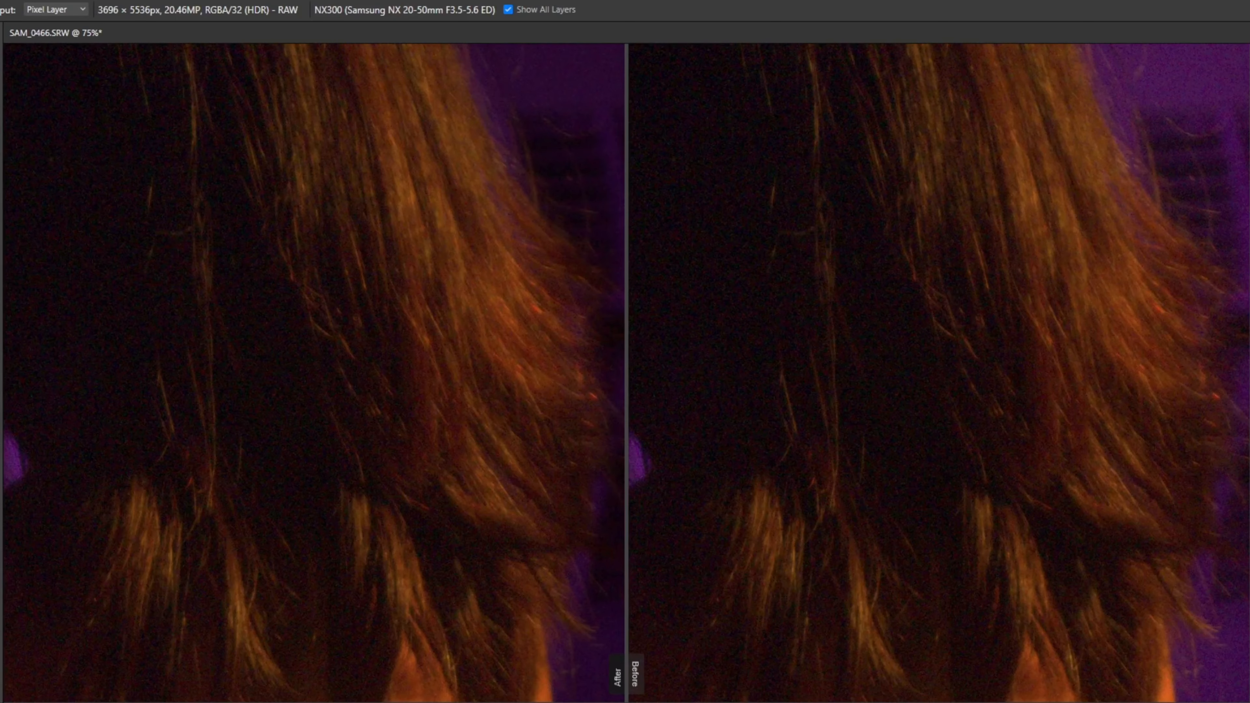
pyautogui.hscroll(6, 597, 653)
pyautogui.scroll(-4, 389, 351)
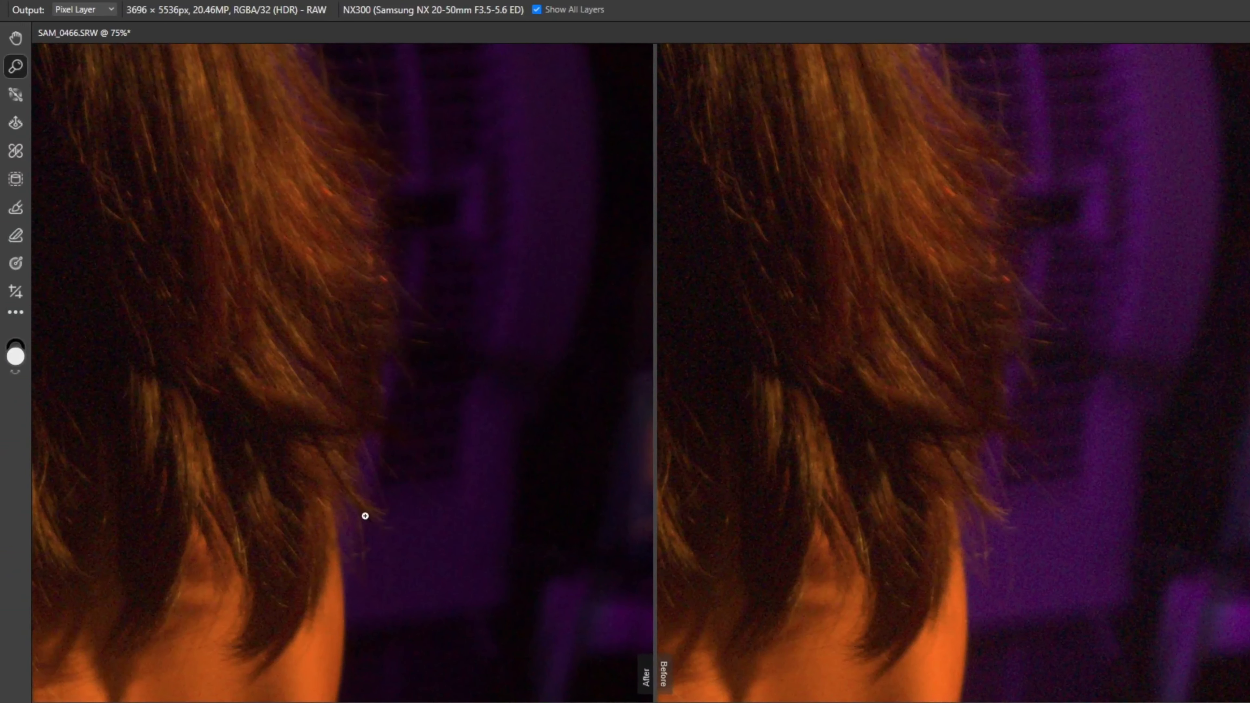
# Set the mask paint brush to 91.3 px and touch up the pixel mask along the outer edge of the hair.
pyautogui.press('b')
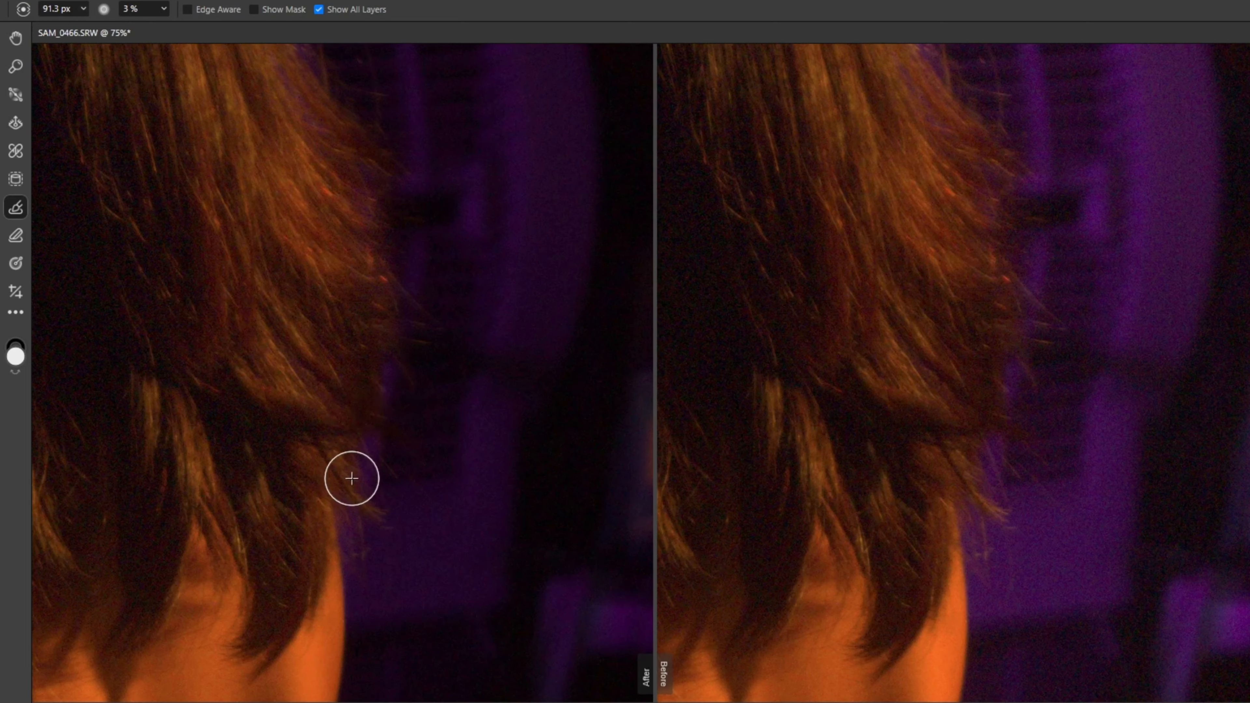
pyautogui.scroll(4, 426, 313)
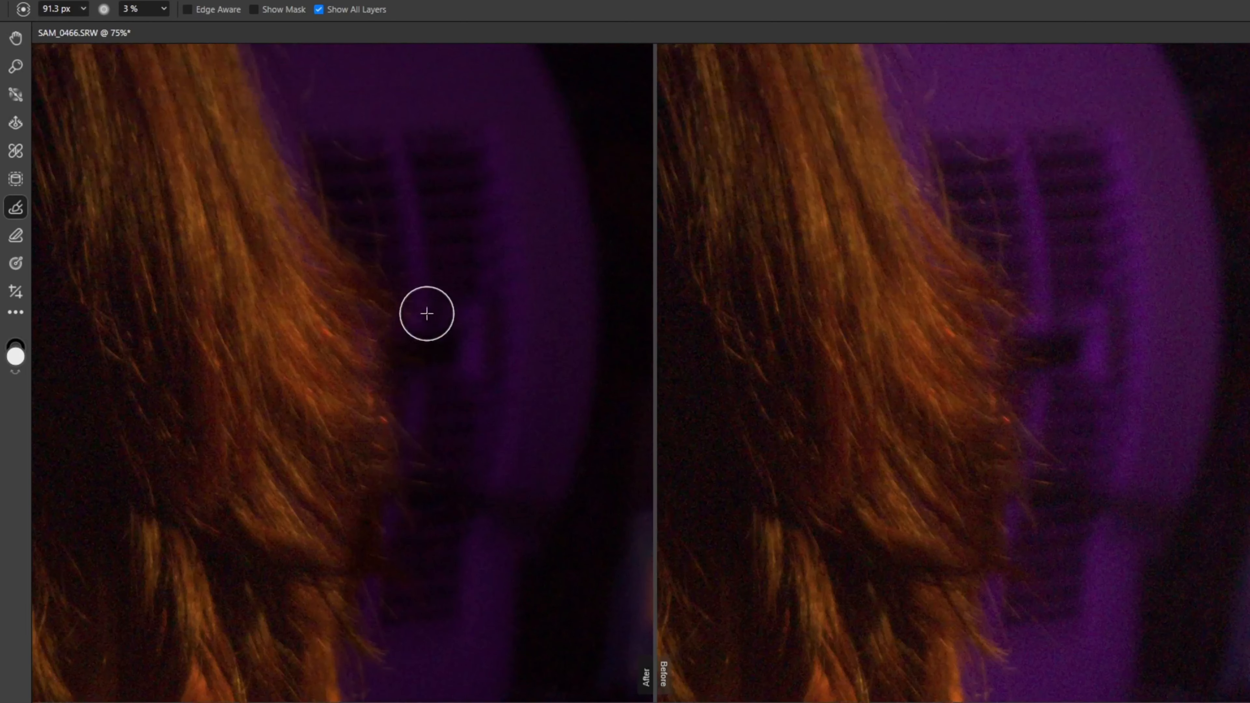
pyautogui.scroll(3, 347, 421)
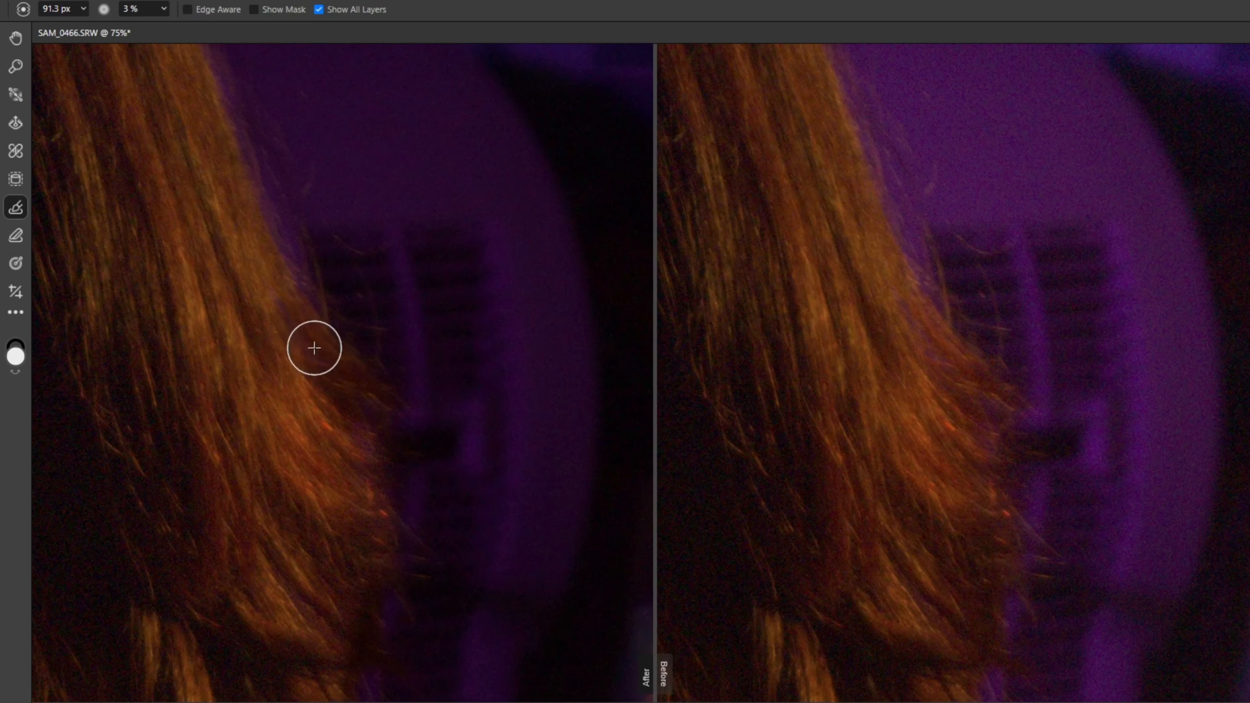
pyautogui.scroll(2, 337, 254)
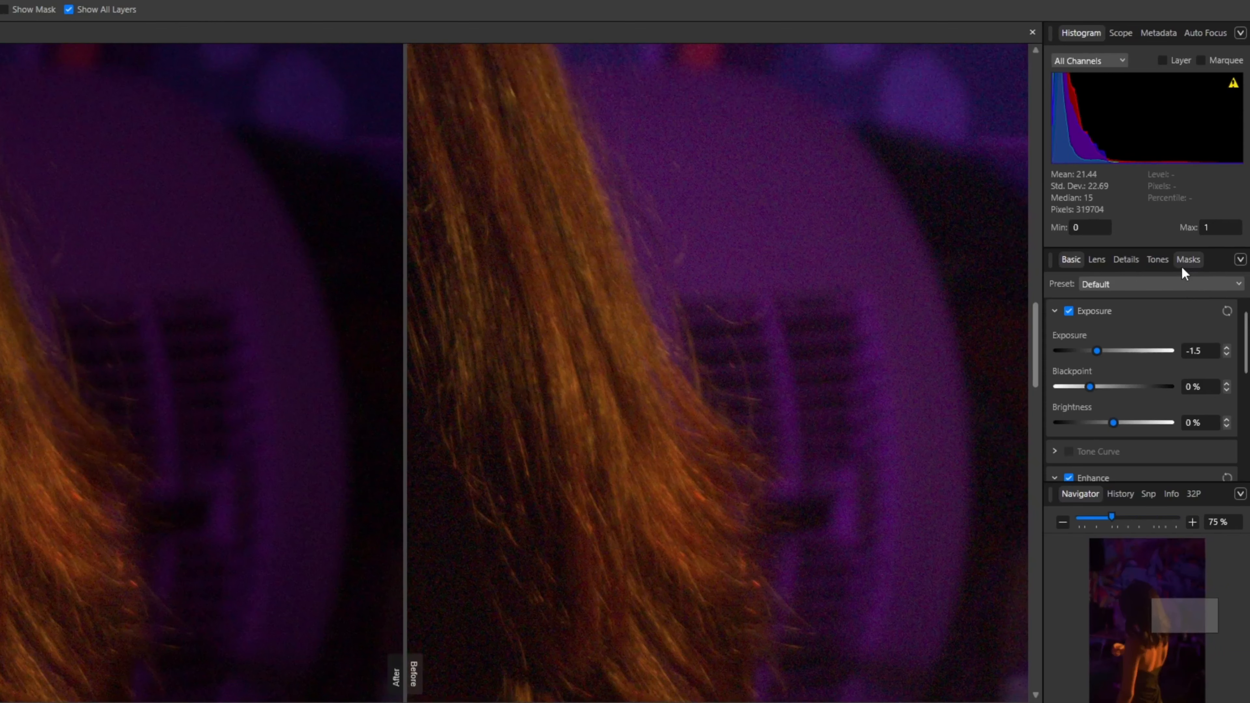
pyautogui.click(1186, 261)
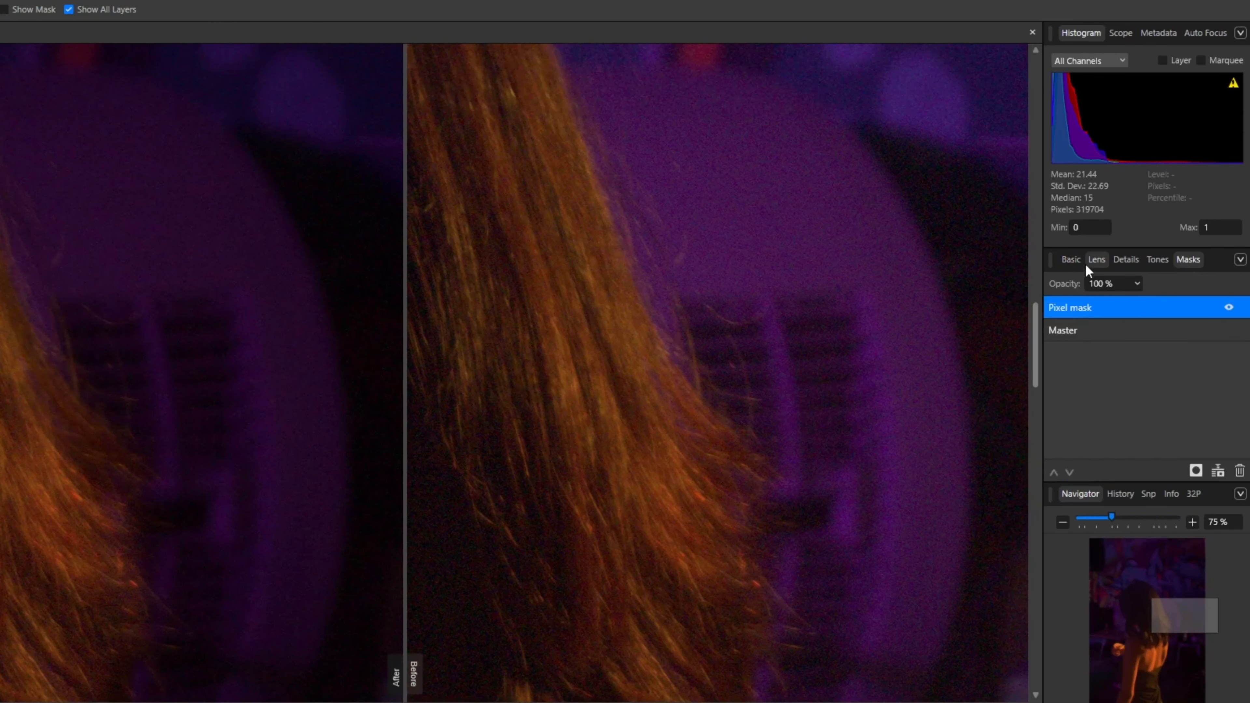
pyautogui.click(1073, 261)
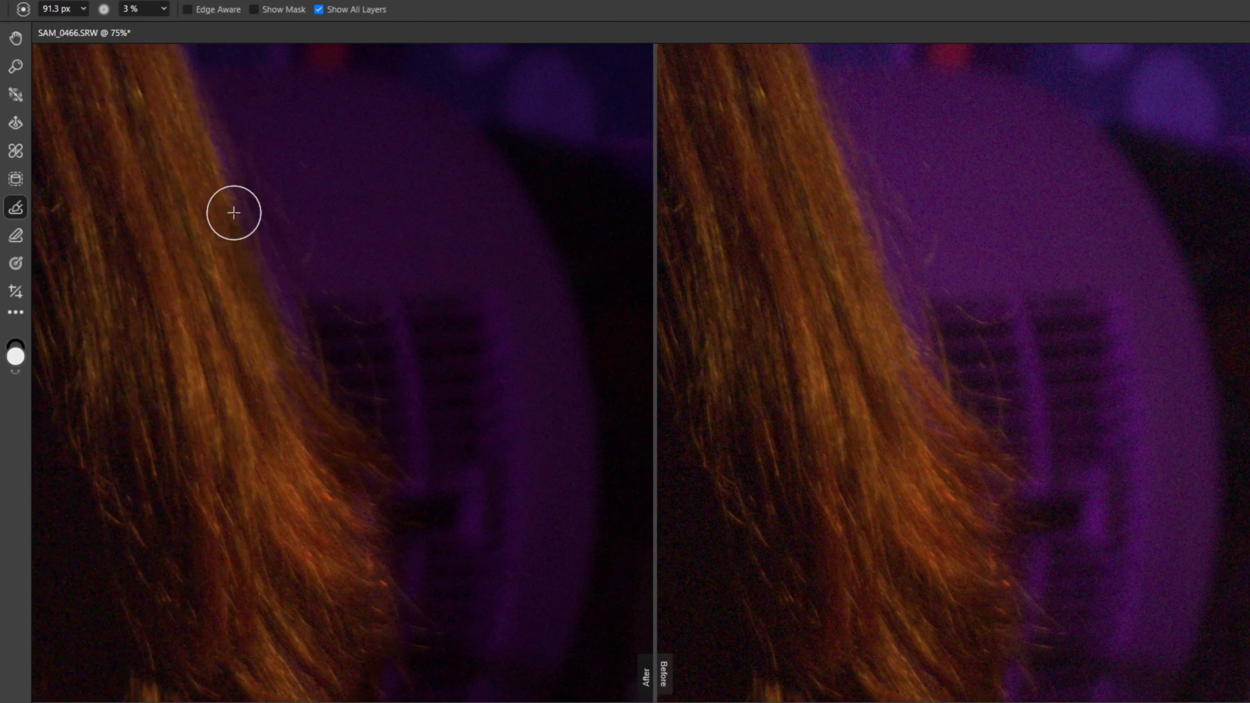
pyautogui.hscroll(-6, 387, 404)
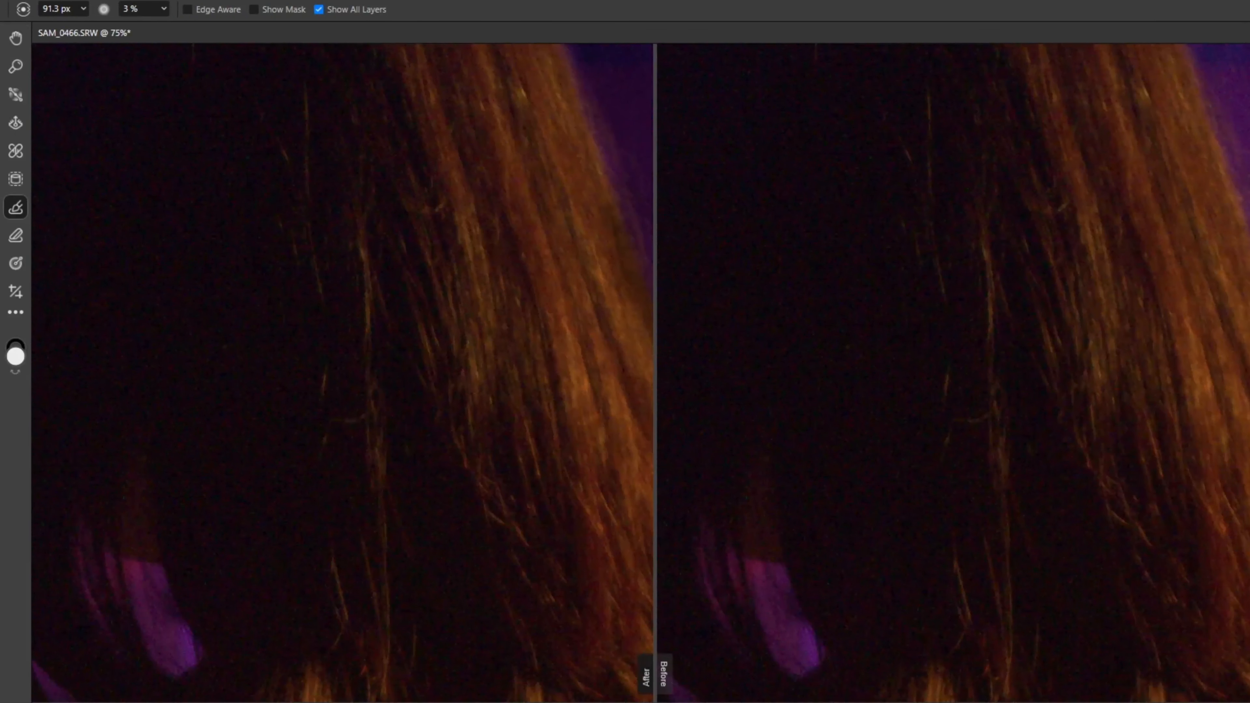
pyautogui.hscroll(4, 387, 404)
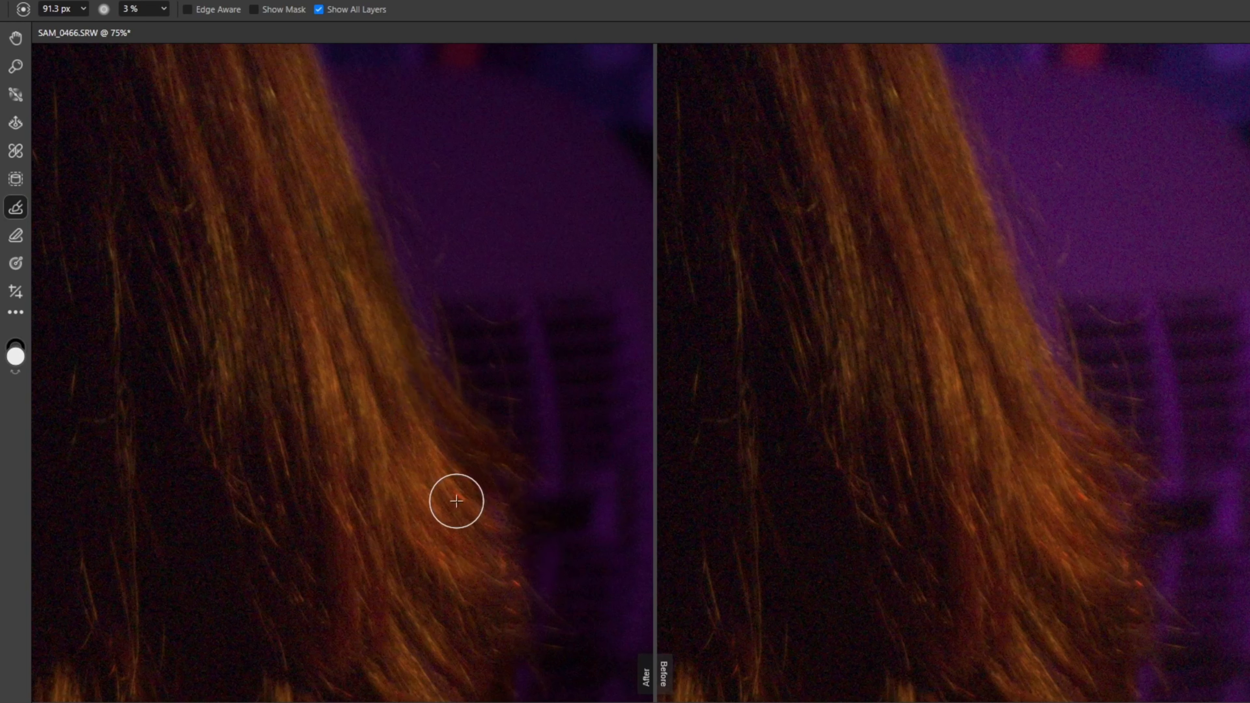
# Paint the mask over the purple background gaps showing through the hair above the shoulder, checking it with the mask overlay.
pyautogui.scroll(-10, 267, 453)
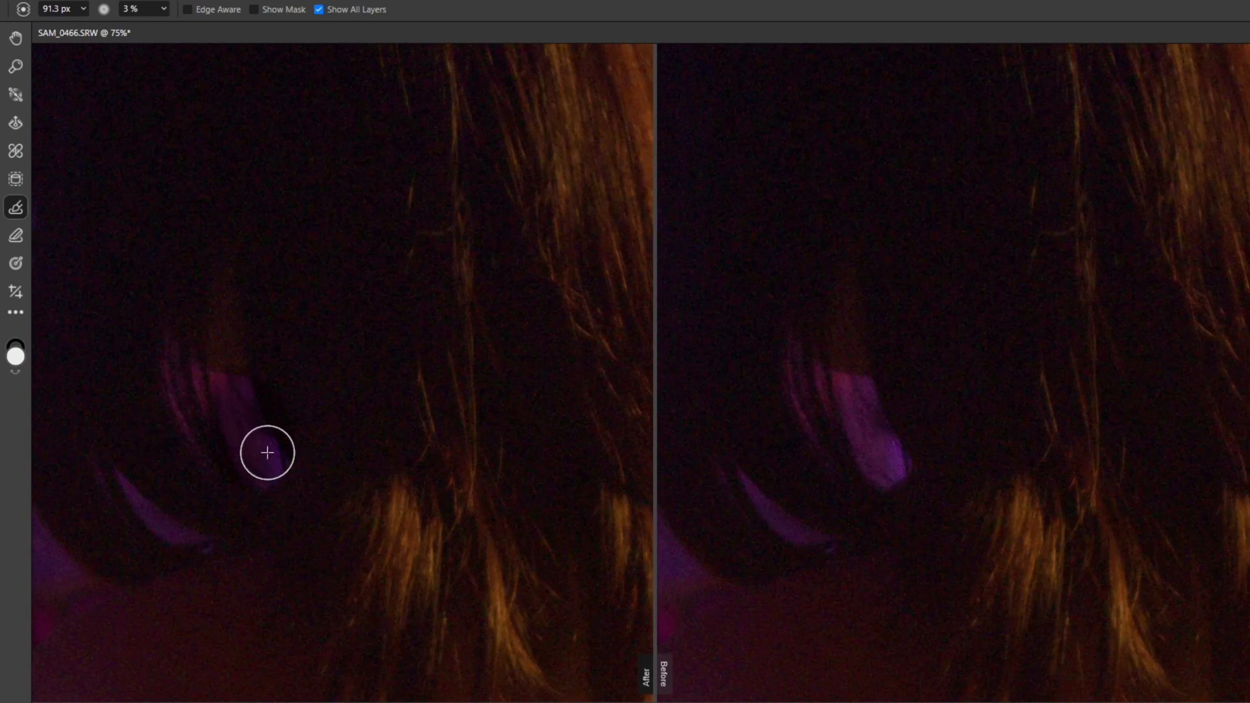
pyautogui.click(264, 11)
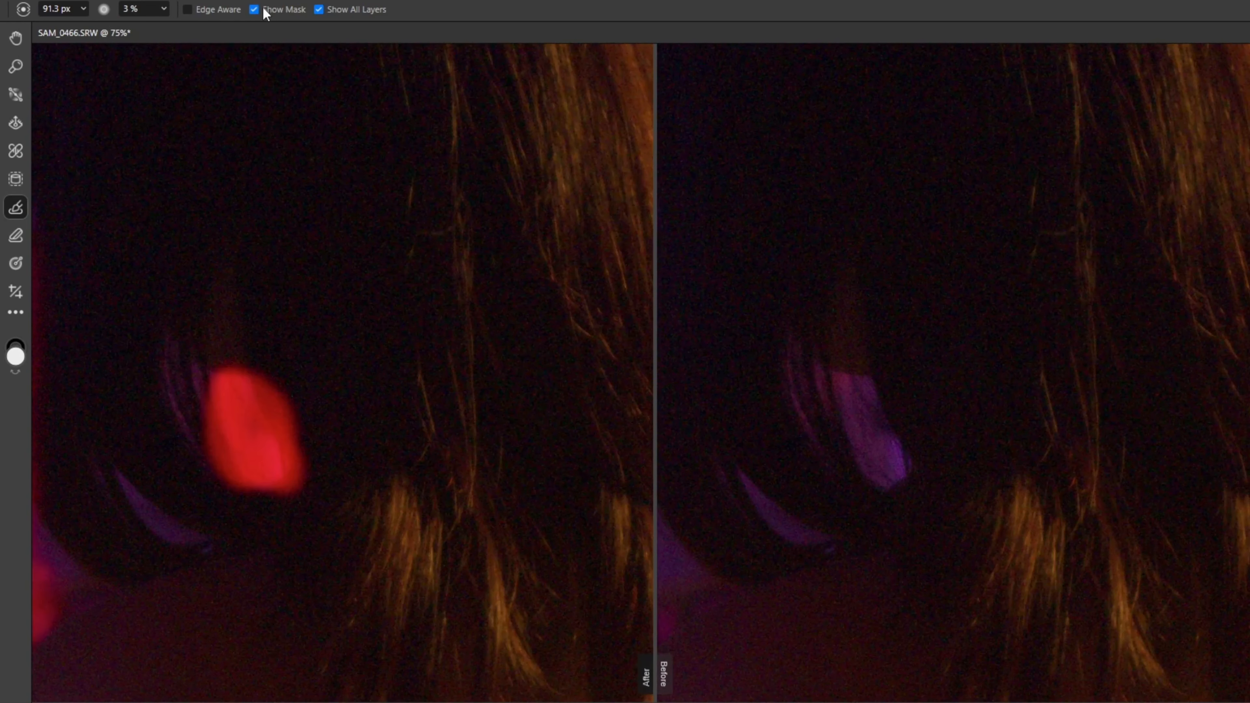
pyautogui.click(265, 11)
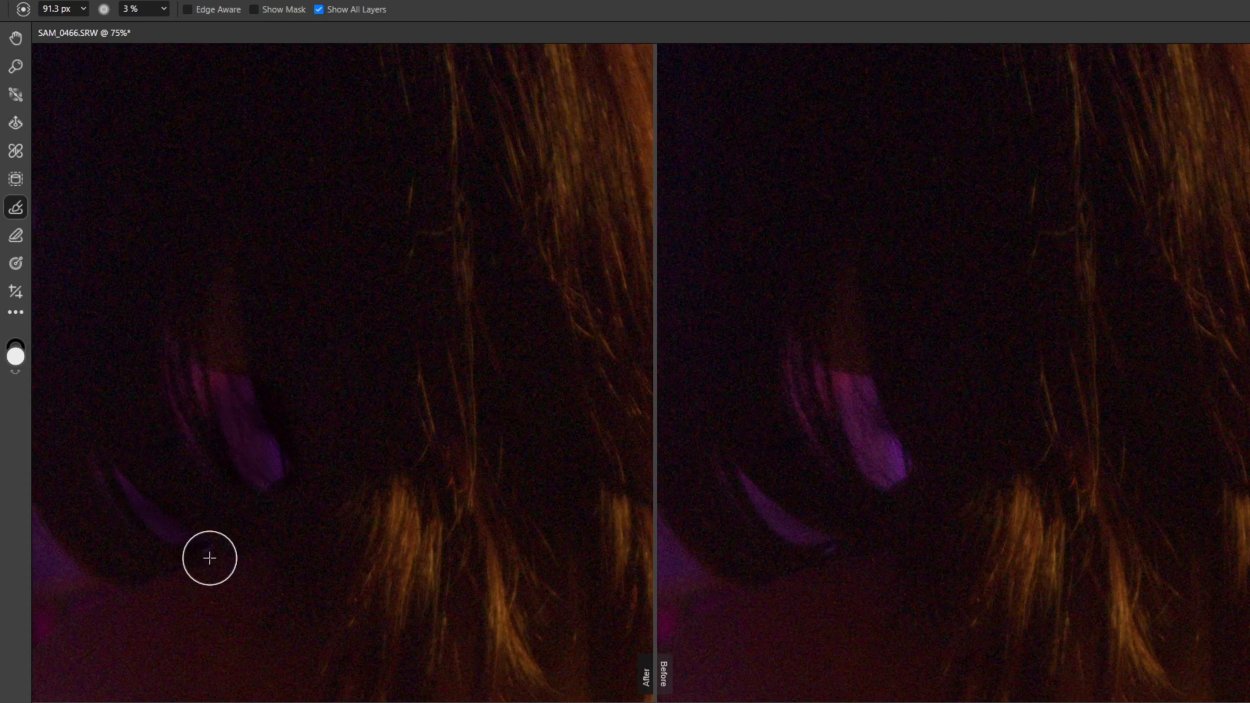
pyautogui.moveTo(215, 549); pyautogui.dragTo(265, 477)
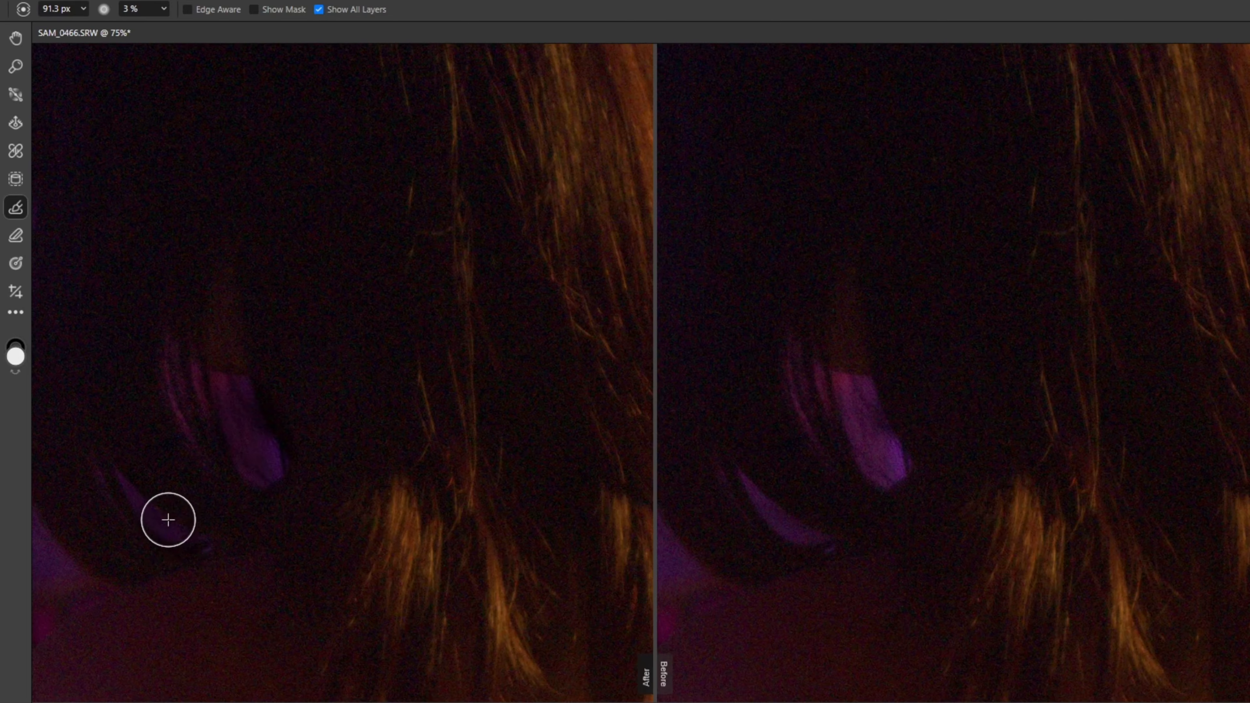
# Set the mask erase brush to 32.2 px and clean up the mask around the gaps in the hair.
pyautogui.moveTo(722, 679); pyautogui.dragTo(628, 675)
pyautogui.press('e')
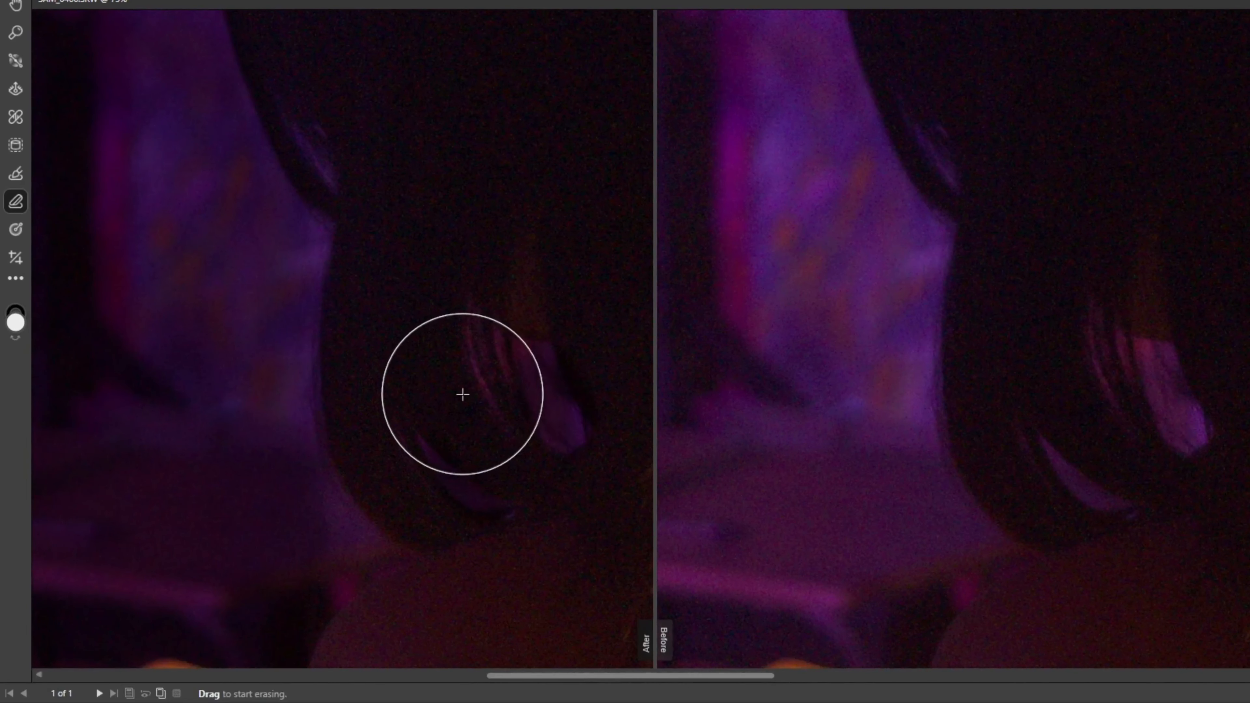
pyautogui.click(83, 21)
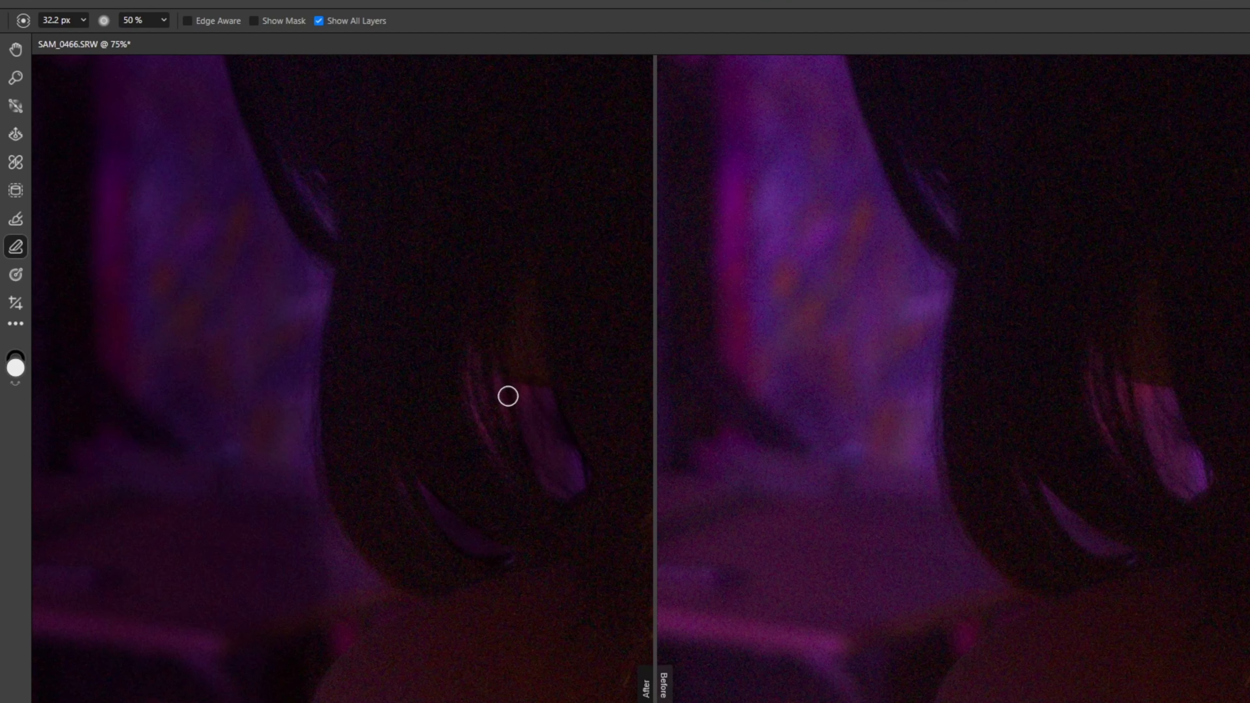
pyautogui.scroll(-3, 489, 499)
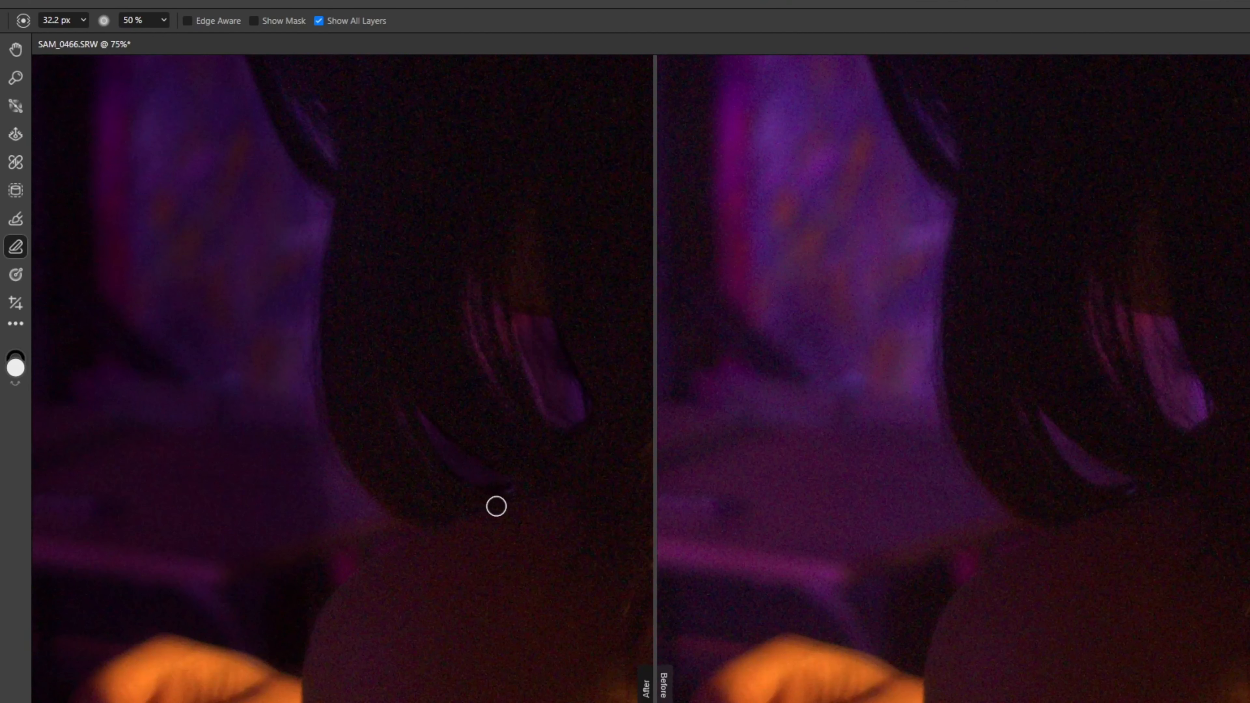
pyautogui.scroll(4, 499, 496)
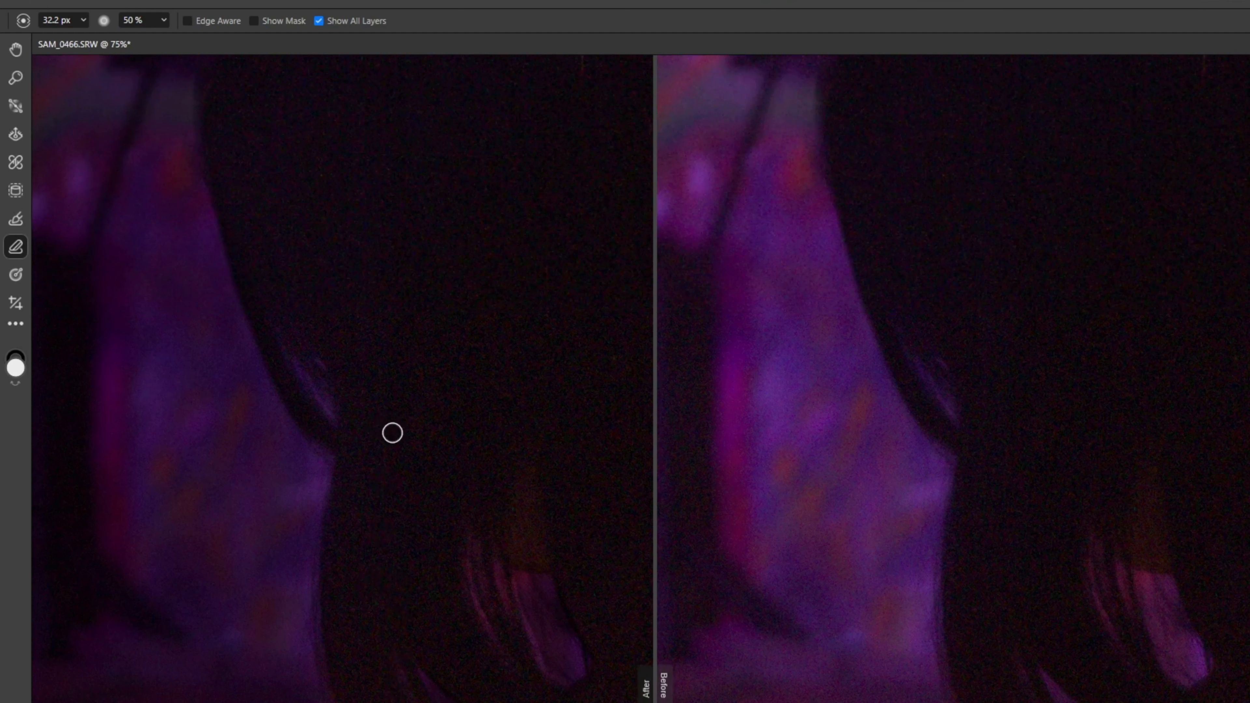
# Set the mask paint brush to 39.2 px and paint the small gap on the hair's face side and the edge toward the crown.
pyautogui.scroll(11, 501, 553)
pyautogui.press('b')
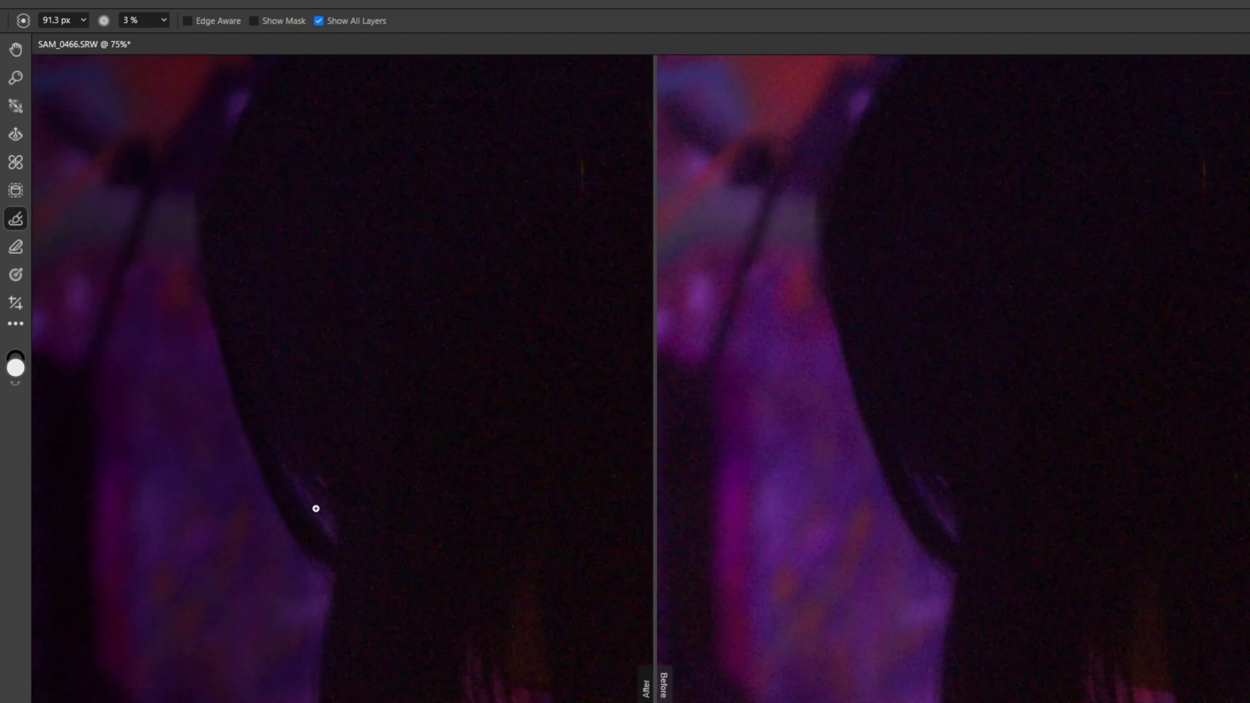
pyautogui.press('z')
pyautogui.press('b')
pyautogui.click(84, 20)
pyautogui.click(69, 39)
pyautogui.moveTo(330, 541); pyautogui.dragTo(322, 477)
pyautogui.scroll(10, 343, 284)
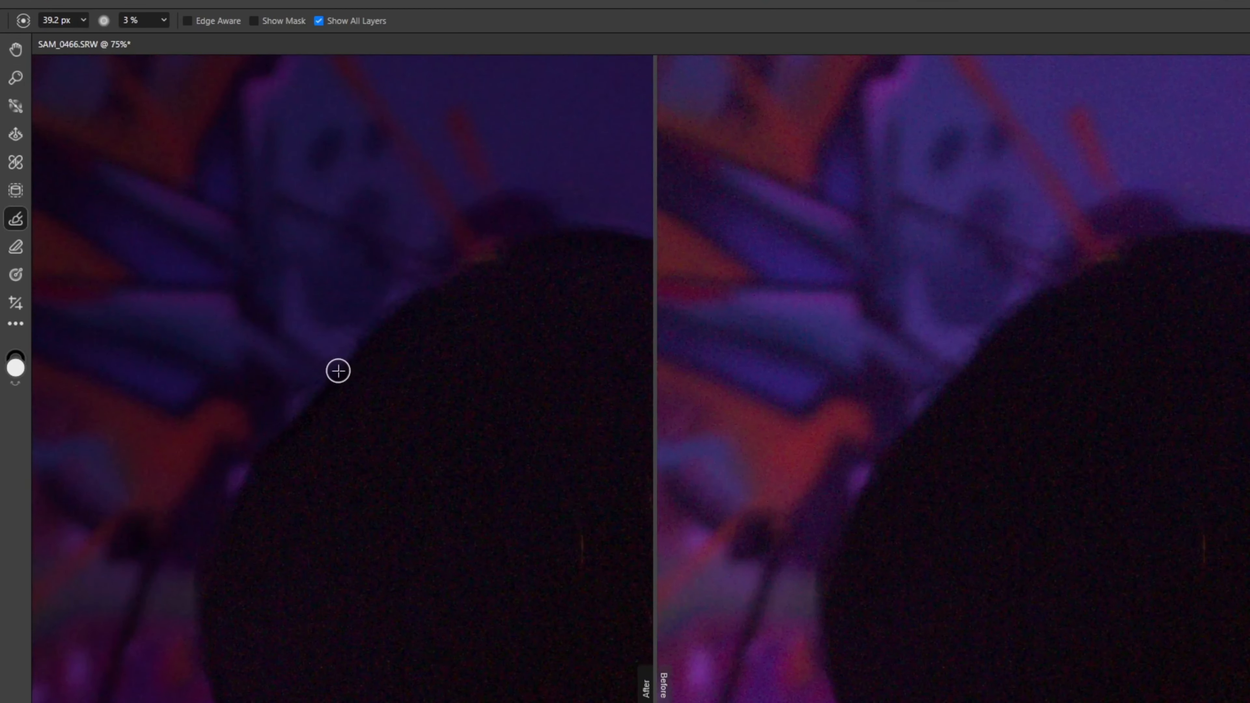
pyautogui.moveTo(338, 370)
pyautogui.mouseDown()
pyautogui.moveTo(231, 492)
pyautogui.moveTo(385, 293)
pyautogui.mouseUp()
# Compare the whole photo before and after the masked exposure change, and apply the development.
pyautogui.press('z')
pyautogui.moveTo(492, 384); pyautogui.dragTo(471, 469)
pyautogui.moveTo(742, 665); pyautogui.dragTo(516, 337)
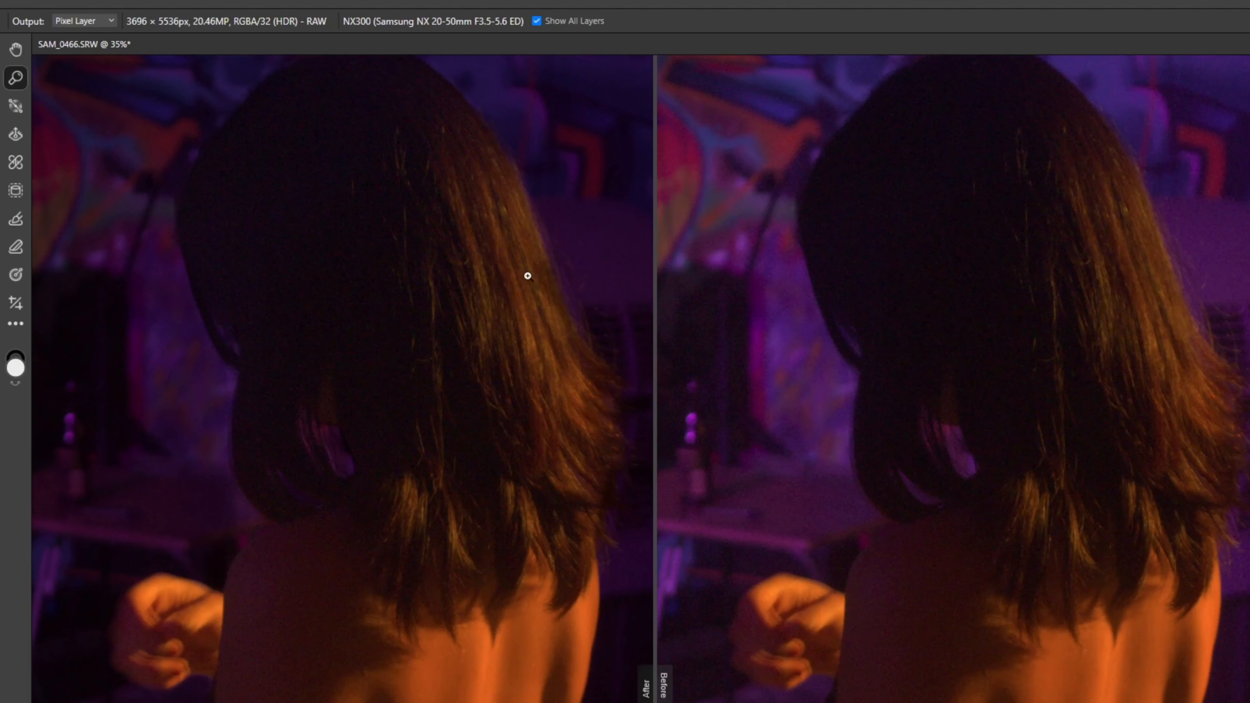
pyautogui.press('b')
pyautogui.press('z')
pyautogui.moveTo(458, 386)
pyautogui.mouseDown()
pyautogui.moveTo(427, 414)
pyautogui.moveTo(448, 436)
pyautogui.mouseUp()
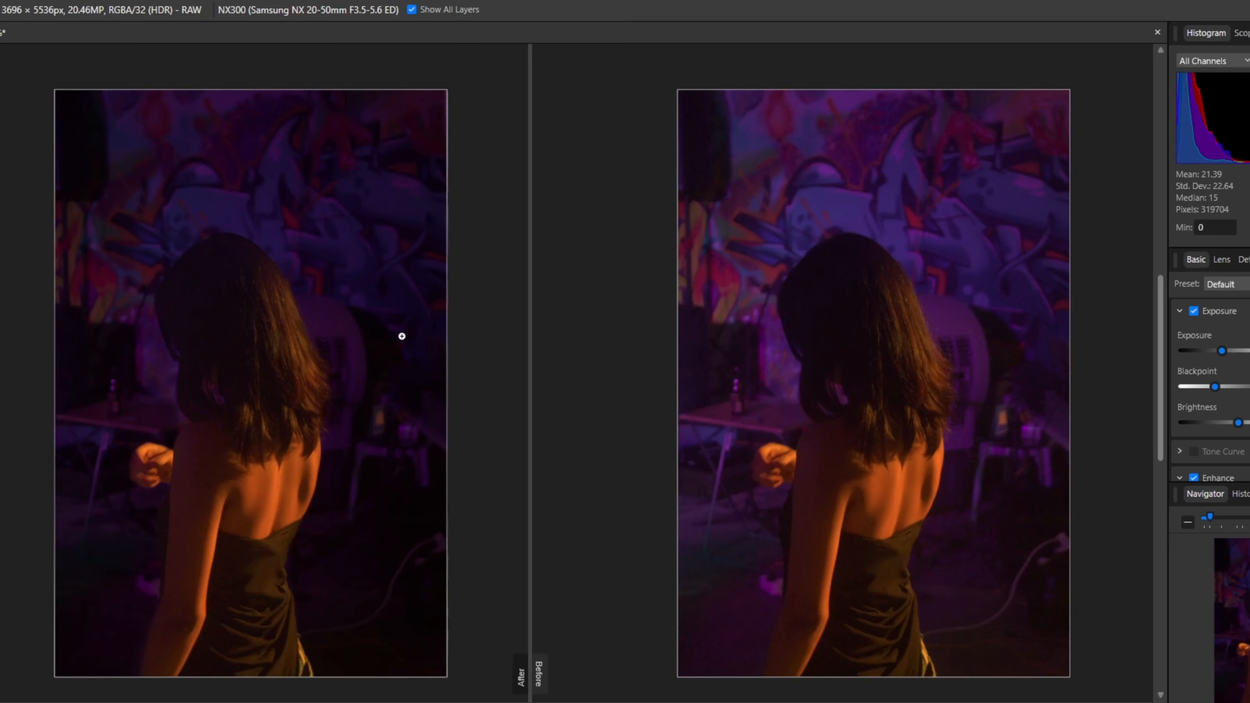
pyautogui.scroll(2, 421, 371)
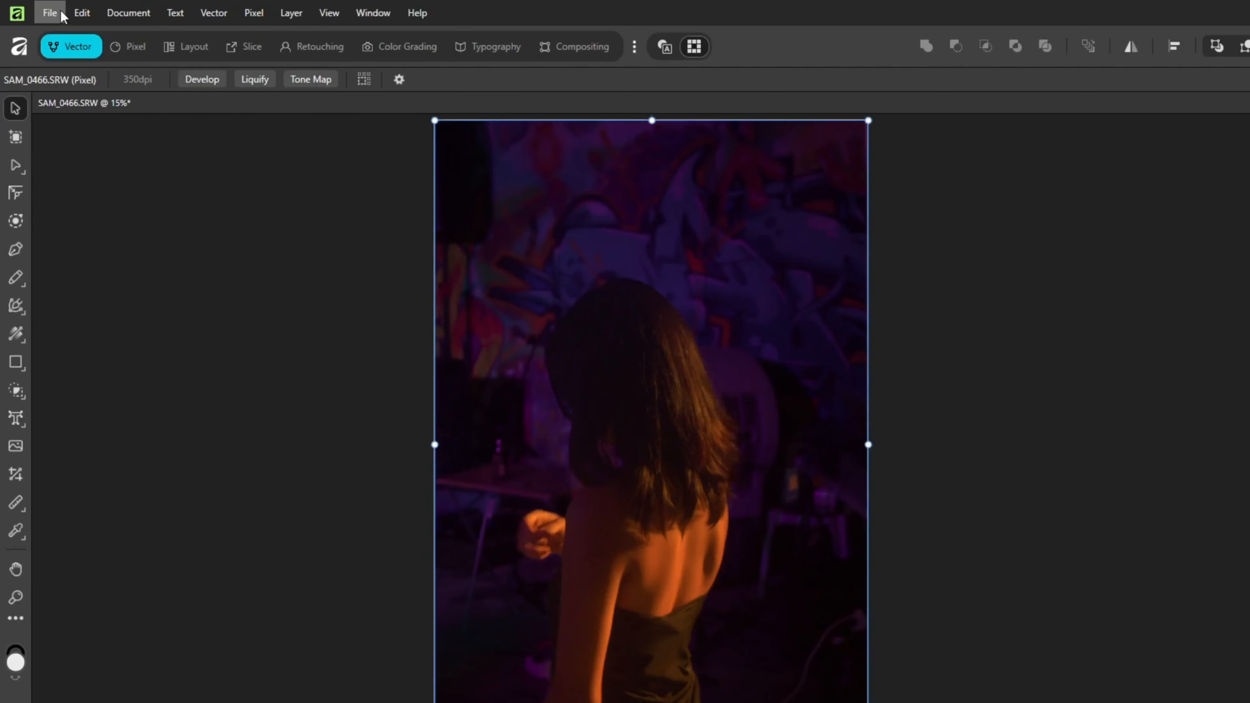
# Look through the studios for the developed photo, opening Color Grading and Retouching.
pyautogui.click(48, 13)
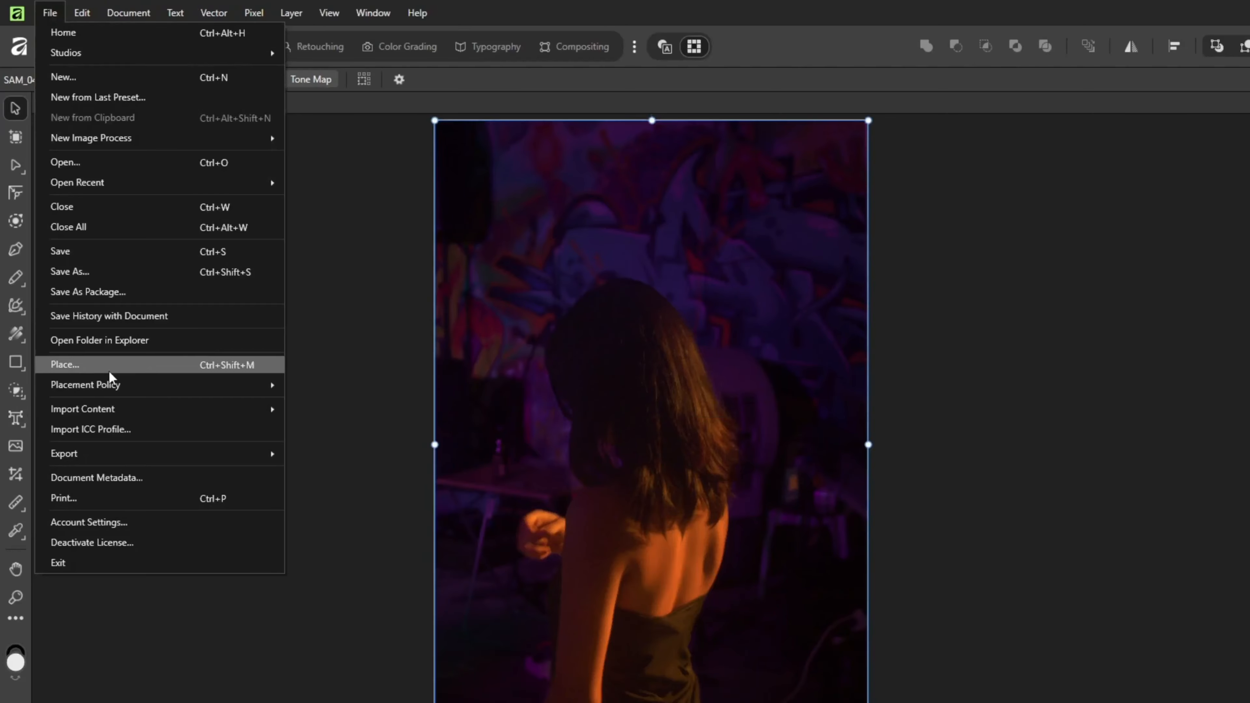
pyautogui.click(269, 285)
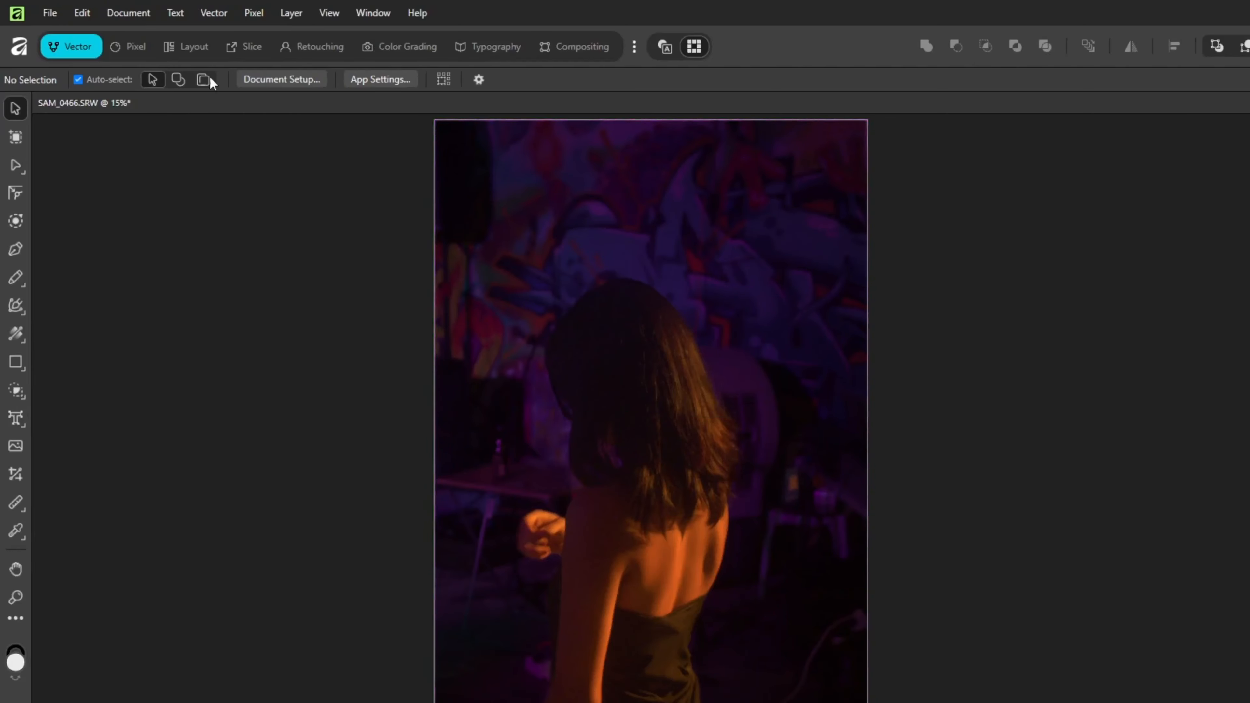
pyautogui.click(377, 47)
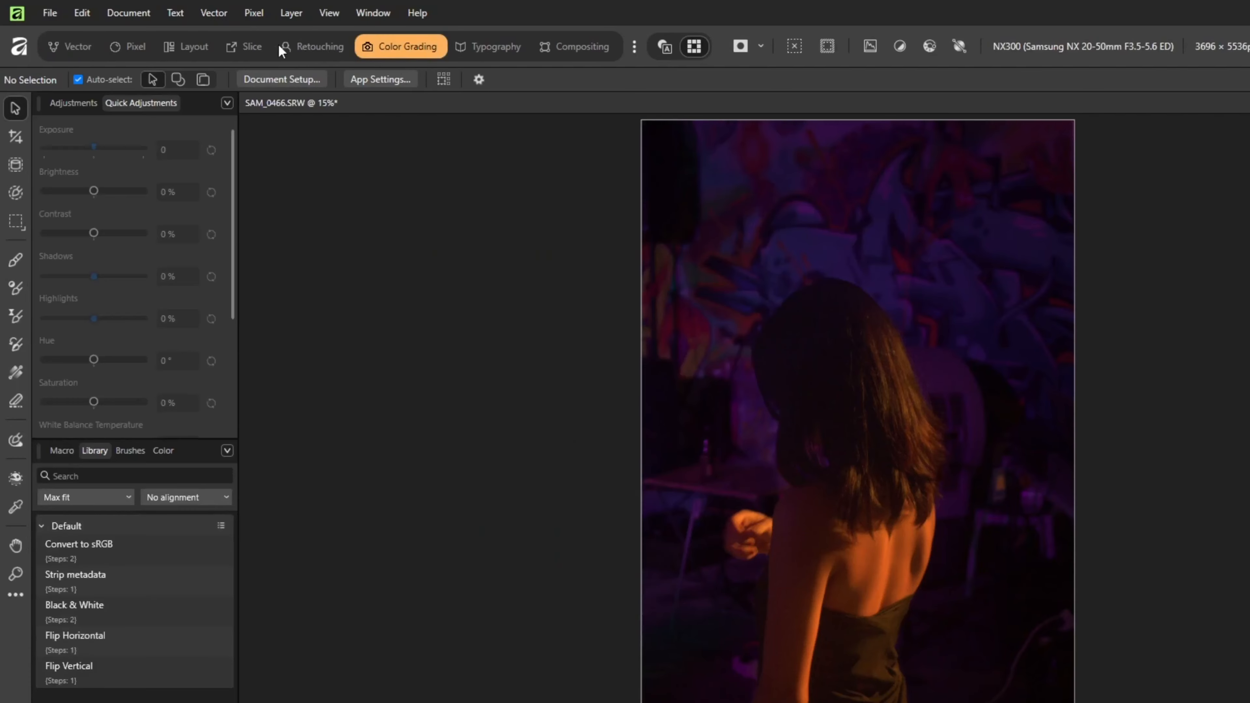
pyautogui.click(320, 60)
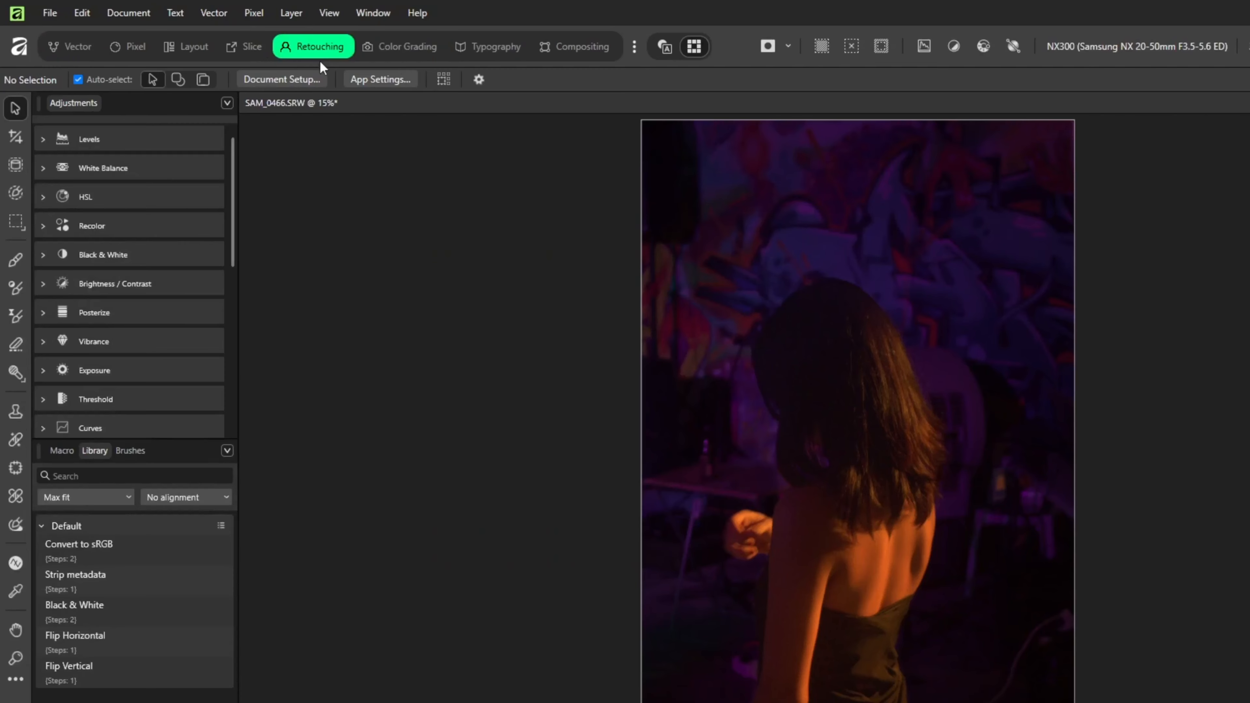